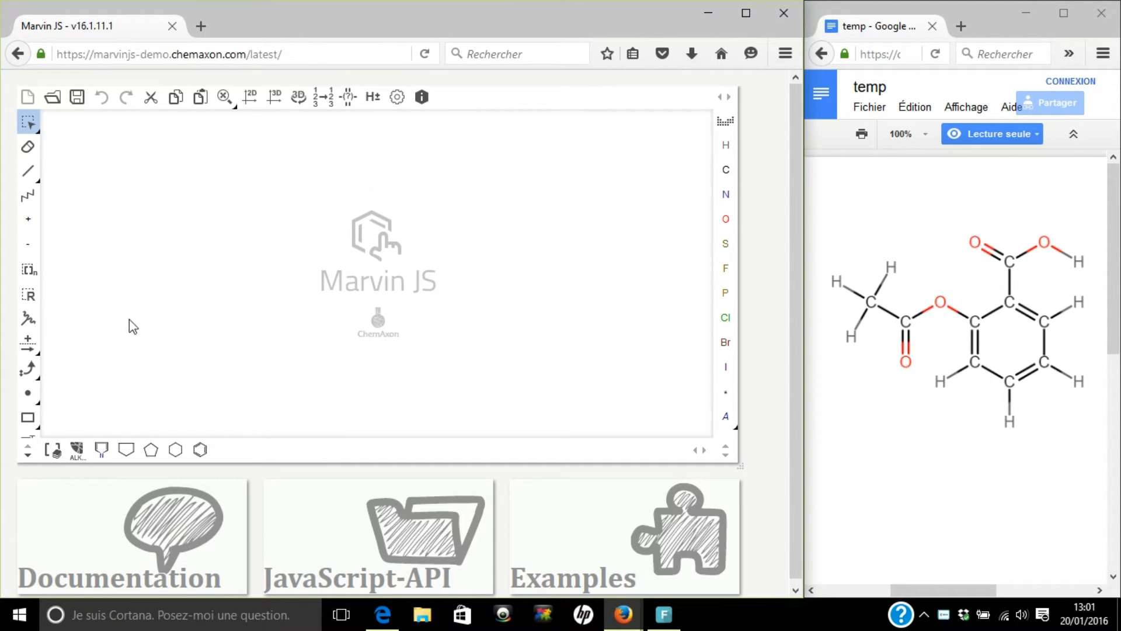
# - Enlarge the drawing canvas and configure the view to show carbon labels with Implicit H set to Off
pyautogui.moveTo(741, 466); pyautogui.dragTo(788, 564)
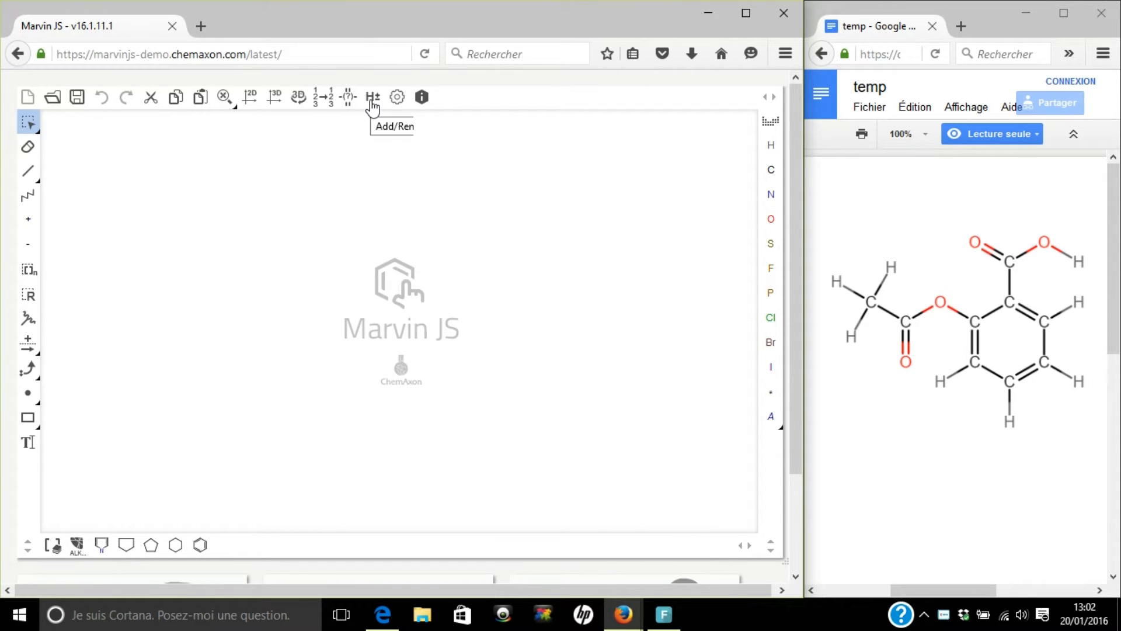
pyautogui.click(396, 98)
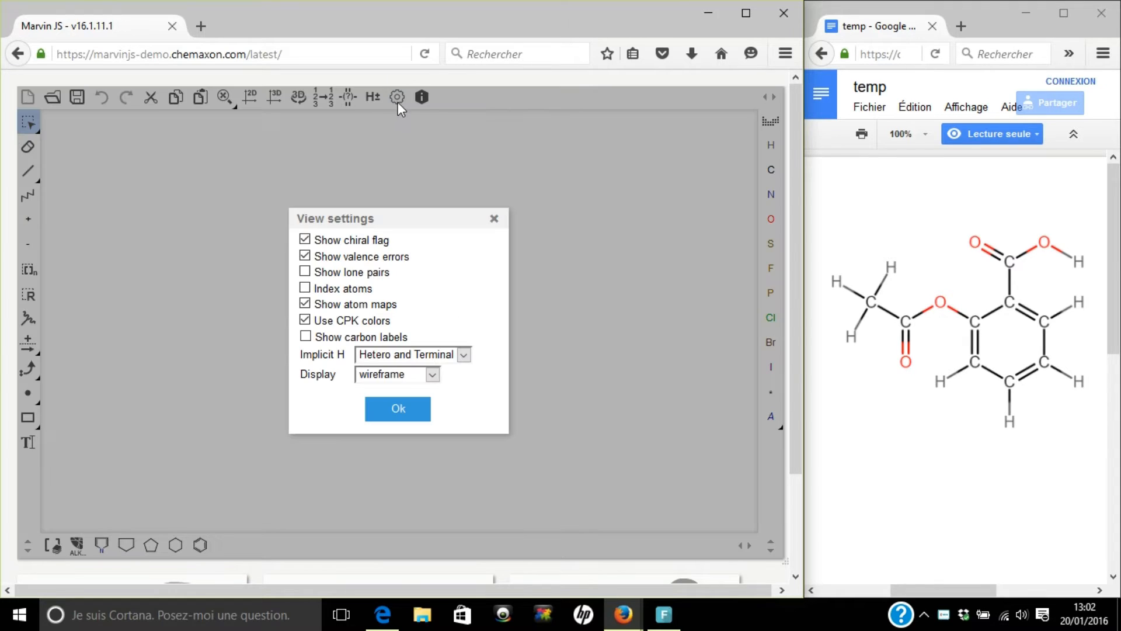
pyautogui.click(308, 338)
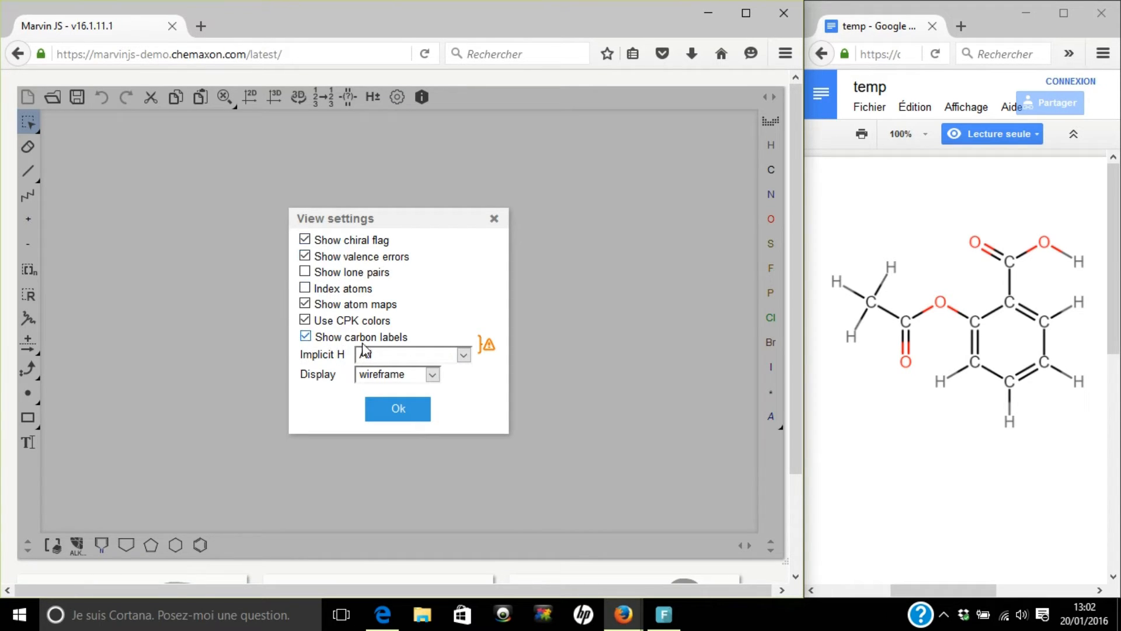
pyautogui.click(396, 361)
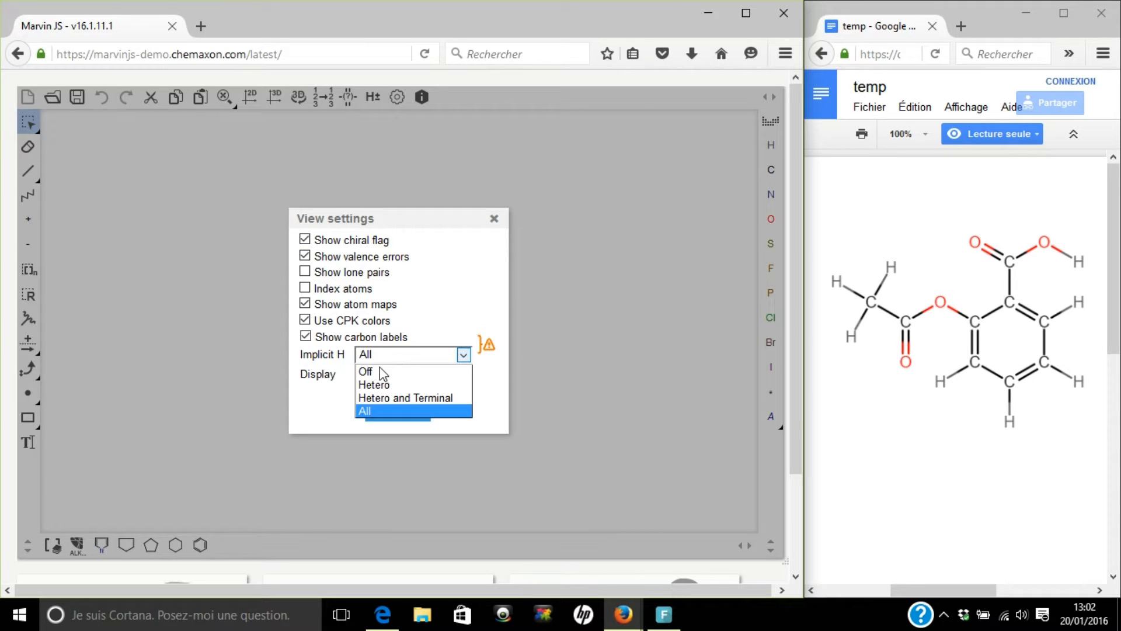
pyautogui.click(379, 371)
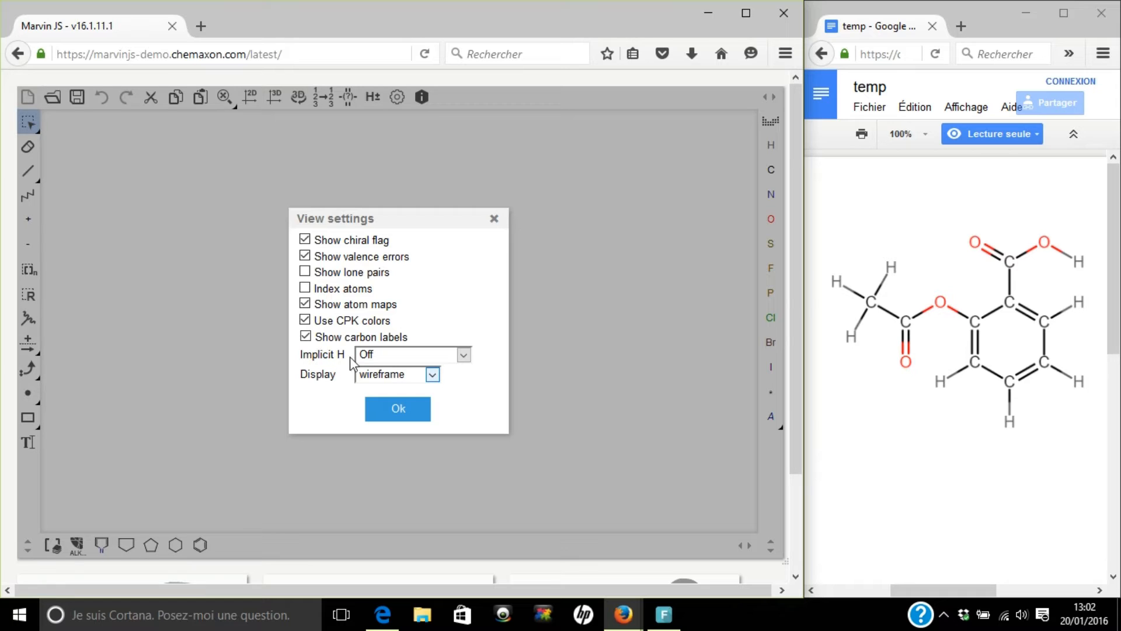
pyautogui.click(400, 412)
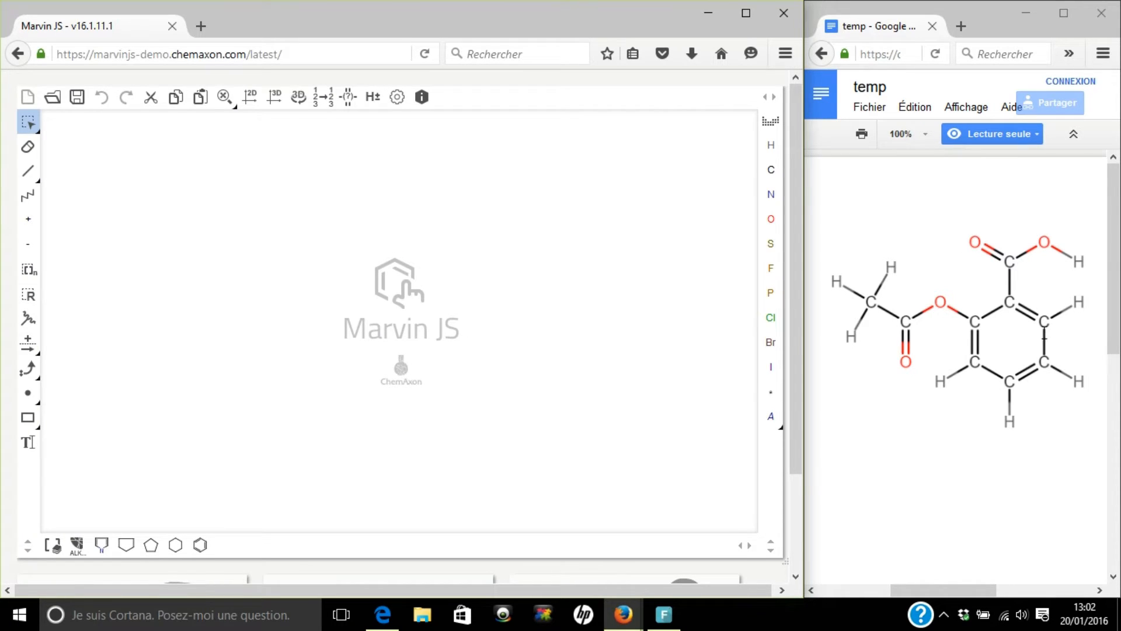
# - Place a six-membered carbon ring with four unbonded hydrogens beside its two right-hand, bottom and lower-left carbons
pyautogui.click(175, 548)
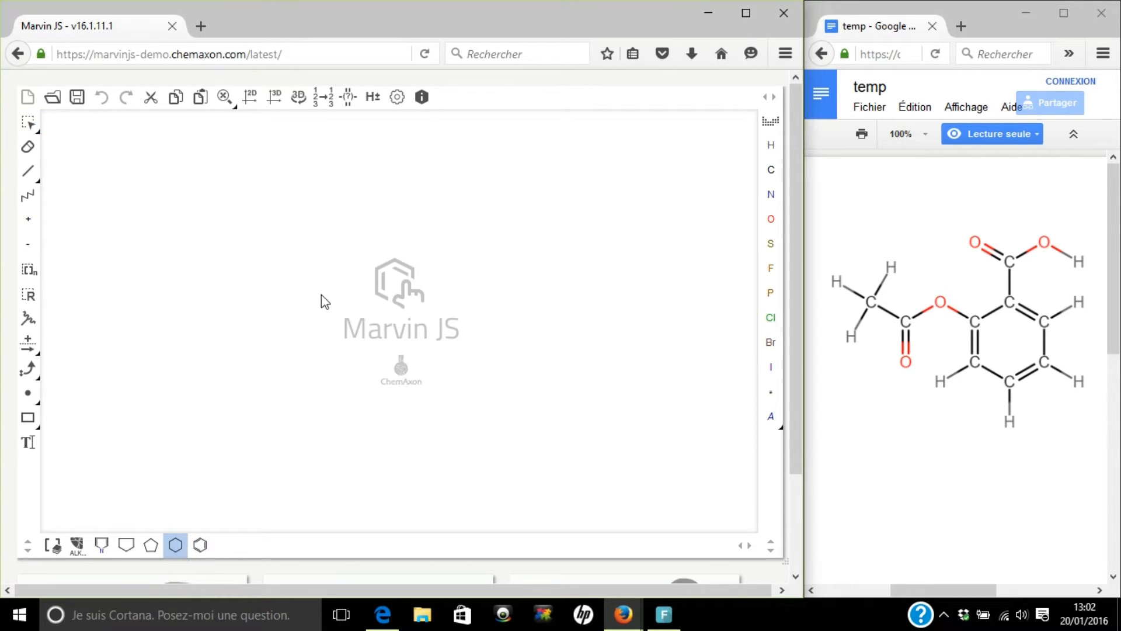
pyautogui.click(334, 281)
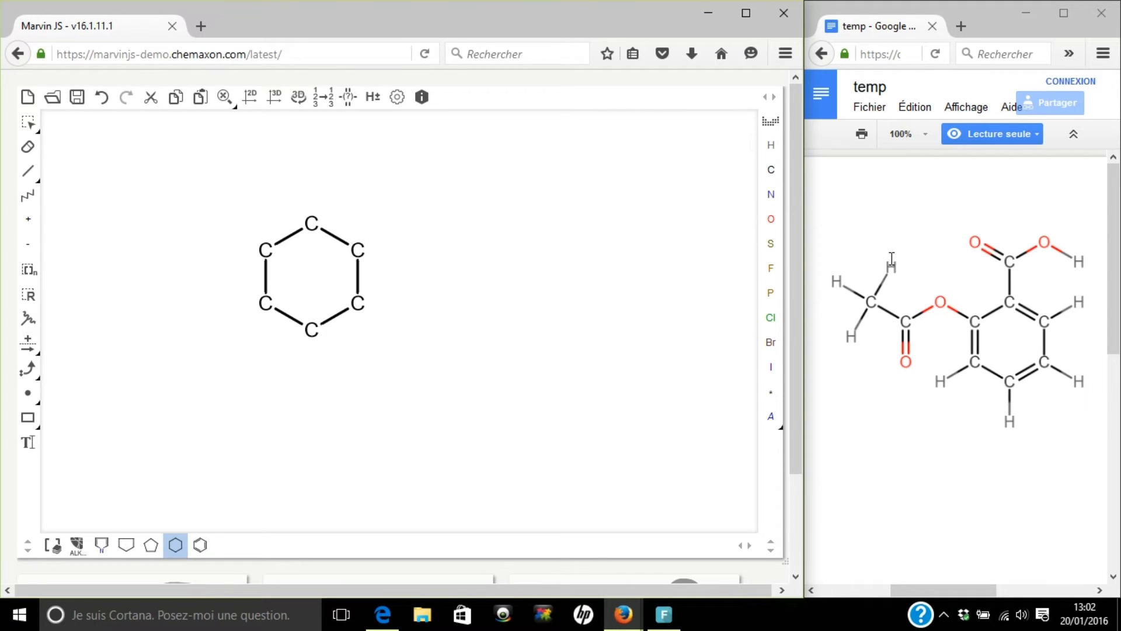
pyautogui.click(771, 145)
pyautogui.click(405, 245)
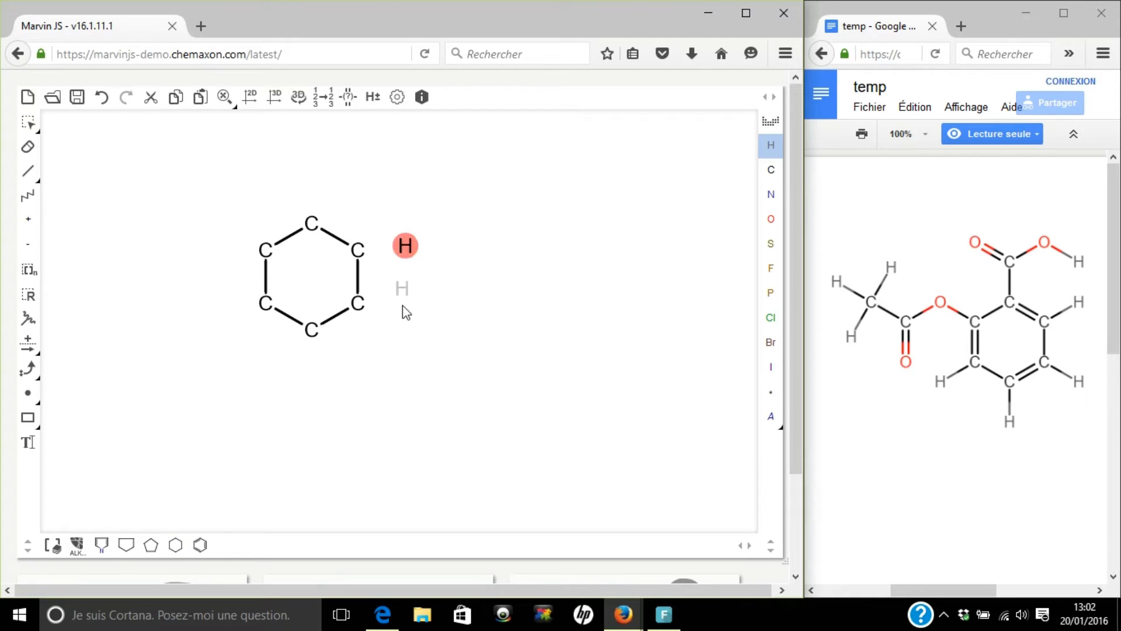
pyautogui.click(393, 317)
pyautogui.click(314, 364)
pyautogui.click(231, 319)
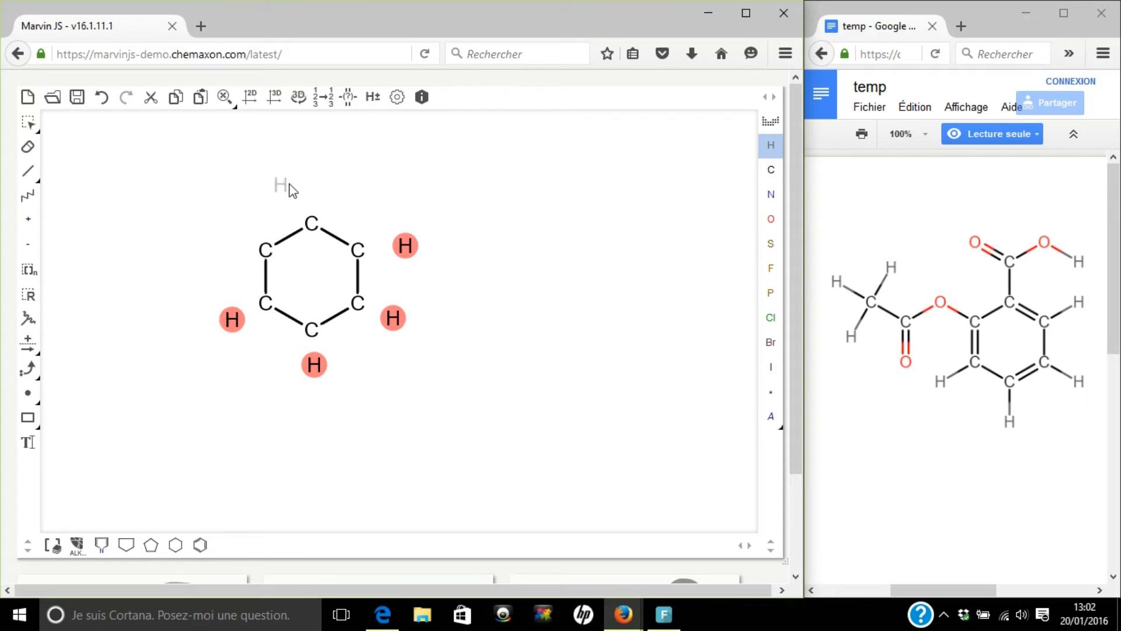
# - Place the unbonded carboxyl group atoms above the ring: a carbon, an oxygen on each side and a hydrogen beside the right-hand oxygen
pyautogui.click(771, 169)
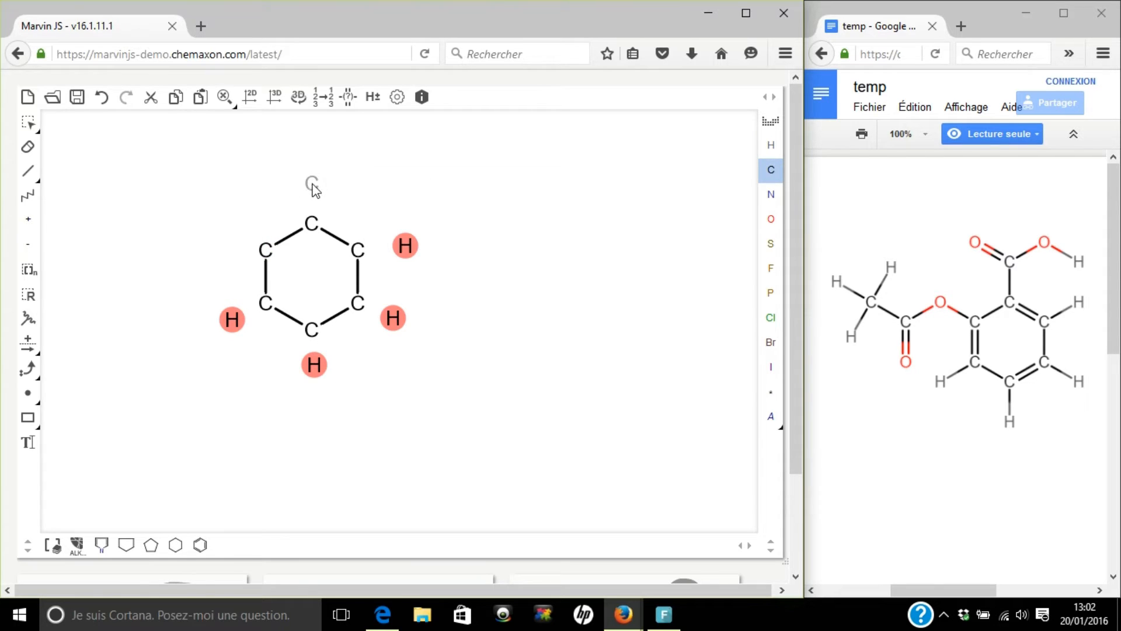
pyautogui.click(772, 219)
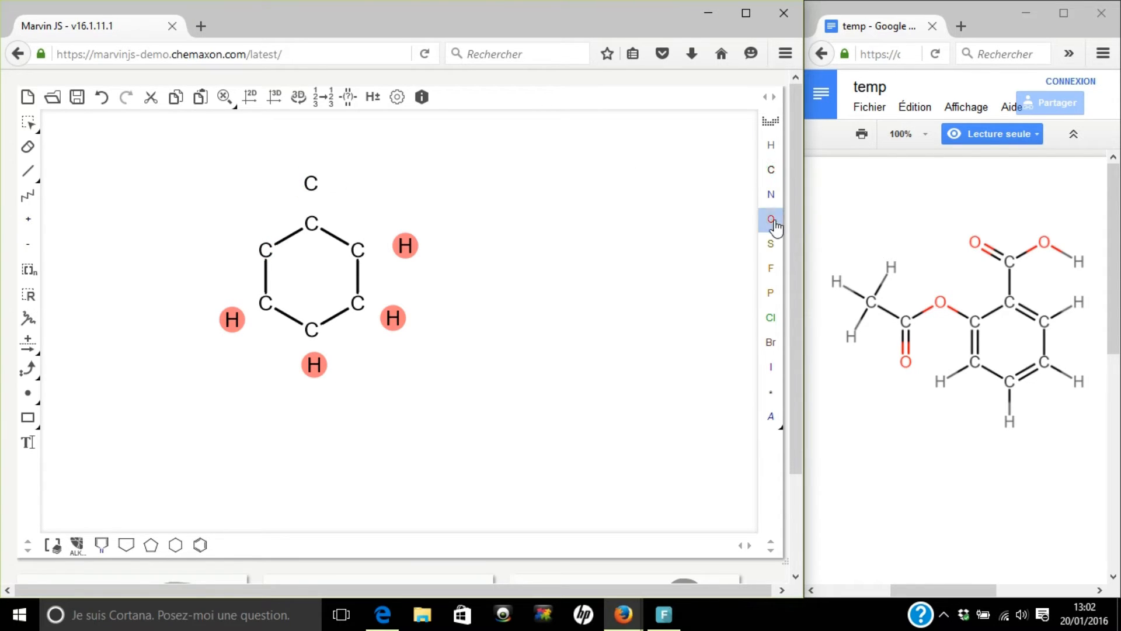
pyautogui.click(366, 153)
pyautogui.click(771, 145)
pyautogui.click(406, 178)
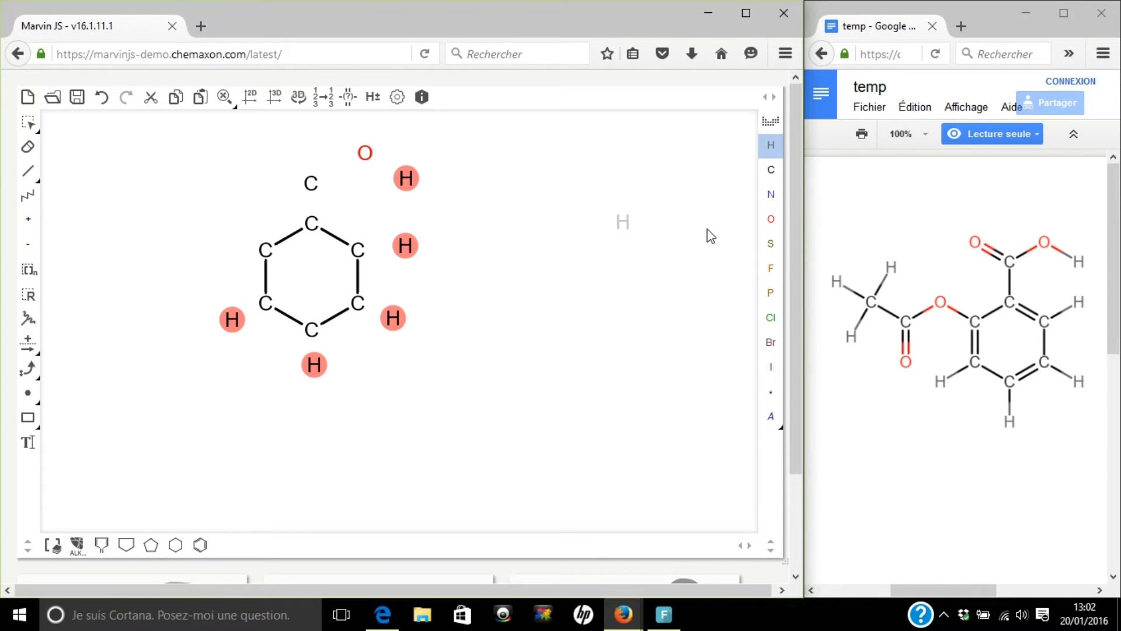
pyautogui.click(771, 219)
pyautogui.click(263, 156)
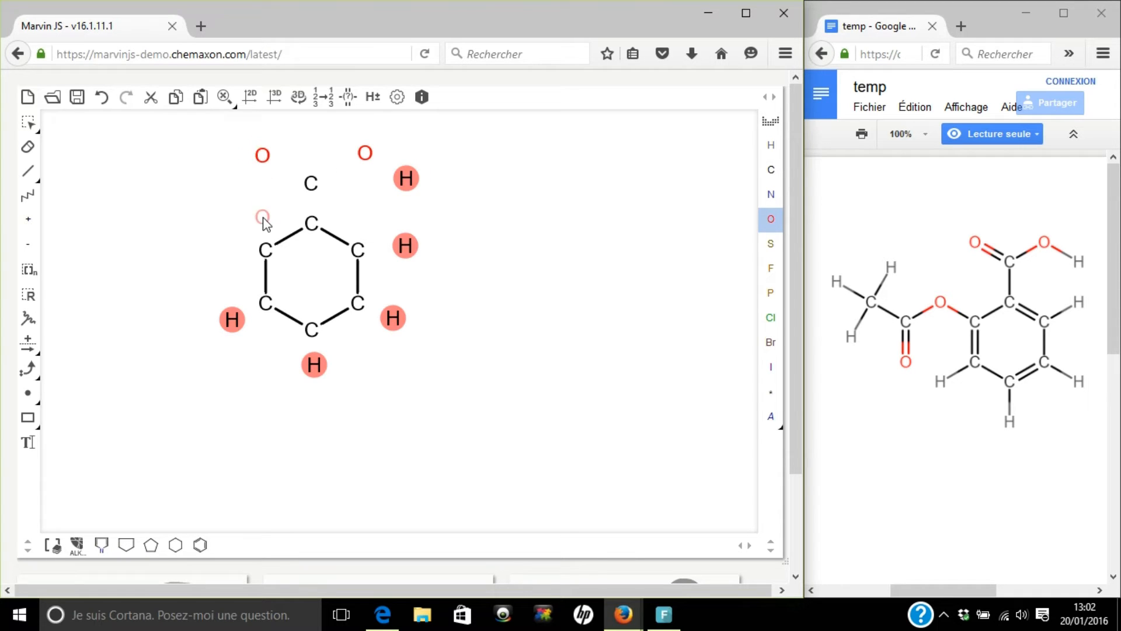
# - Place the unbonded acetoxy group atoms left of the ring: a linking oxygen, two carbons, three methyl hydrogens and a lower oxygen
pyautogui.click(210, 231)
pyautogui.click(771, 169)
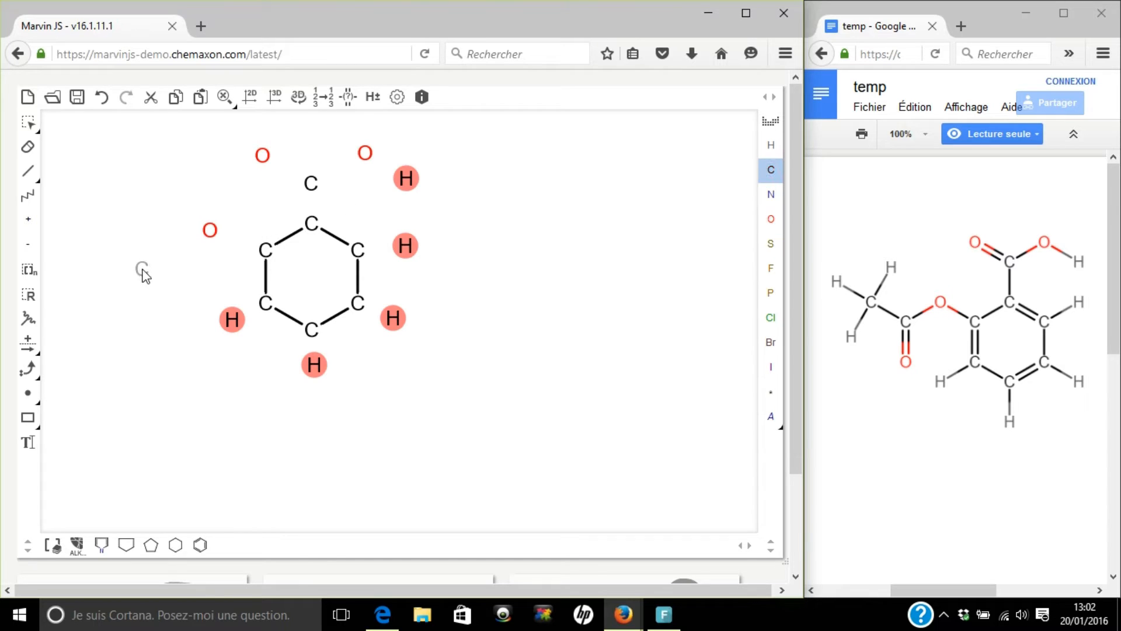
pyautogui.click(115, 216)
pyautogui.click(770, 147)
pyautogui.click(141, 188)
pyautogui.click(101, 180)
pyautogui.click(83, 232)
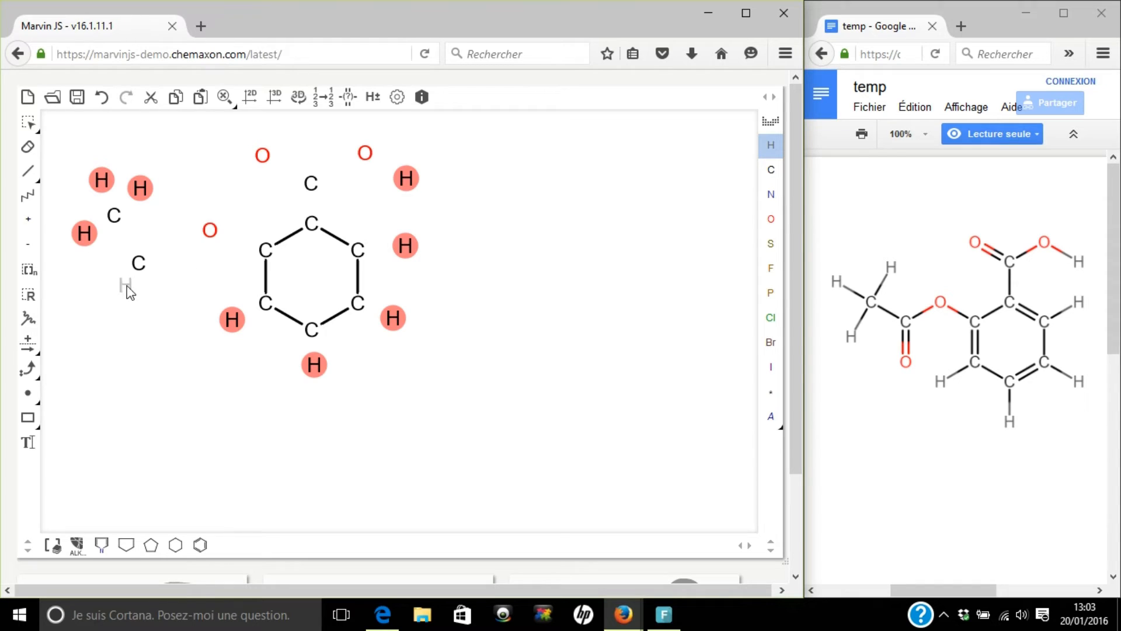
pyautogui.click(759, 221)
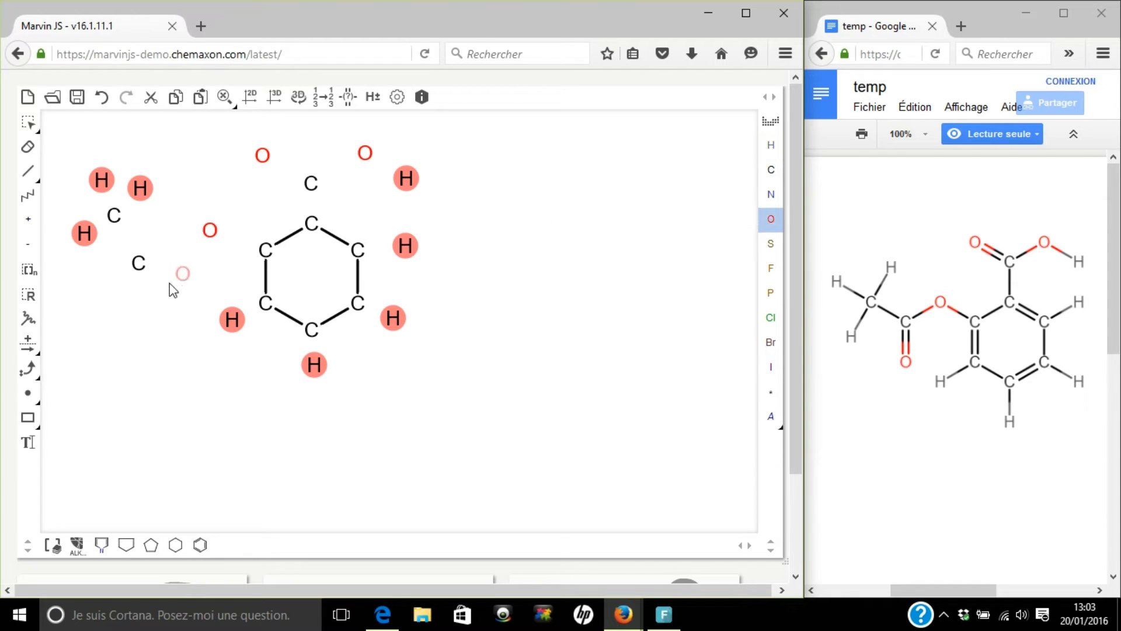
pyautogui.click(137, 303)
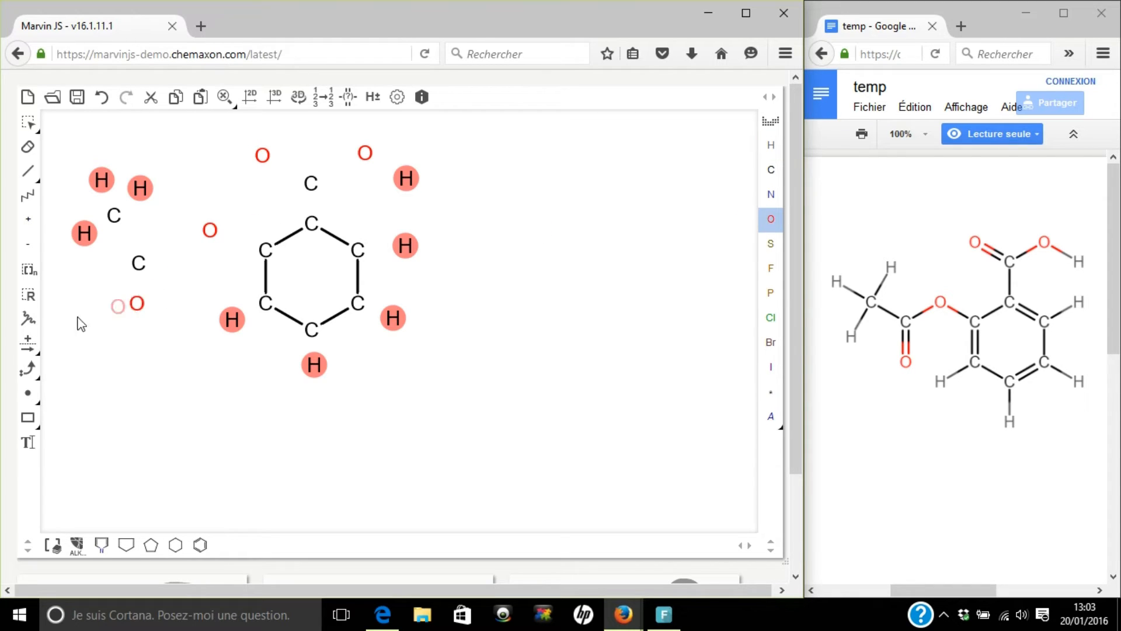
# - Create three alternating double bonds in the ring and one C=O double bond each in the carboxyl and acetyl groups
pyautogui.click(36, 178)
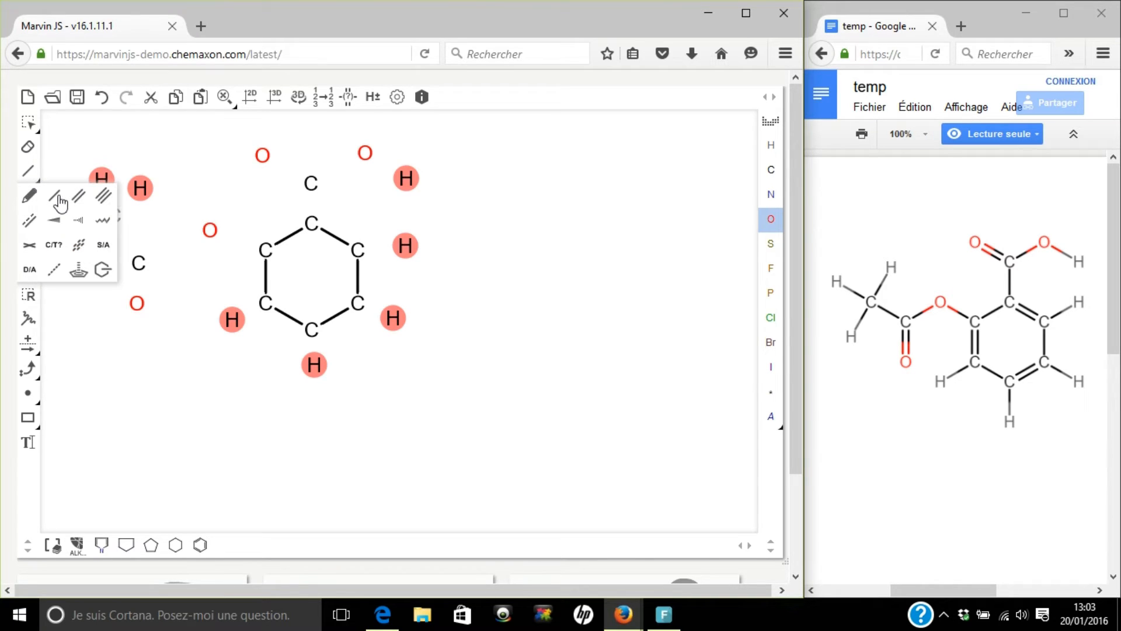
pyautogui.click(78, 196)
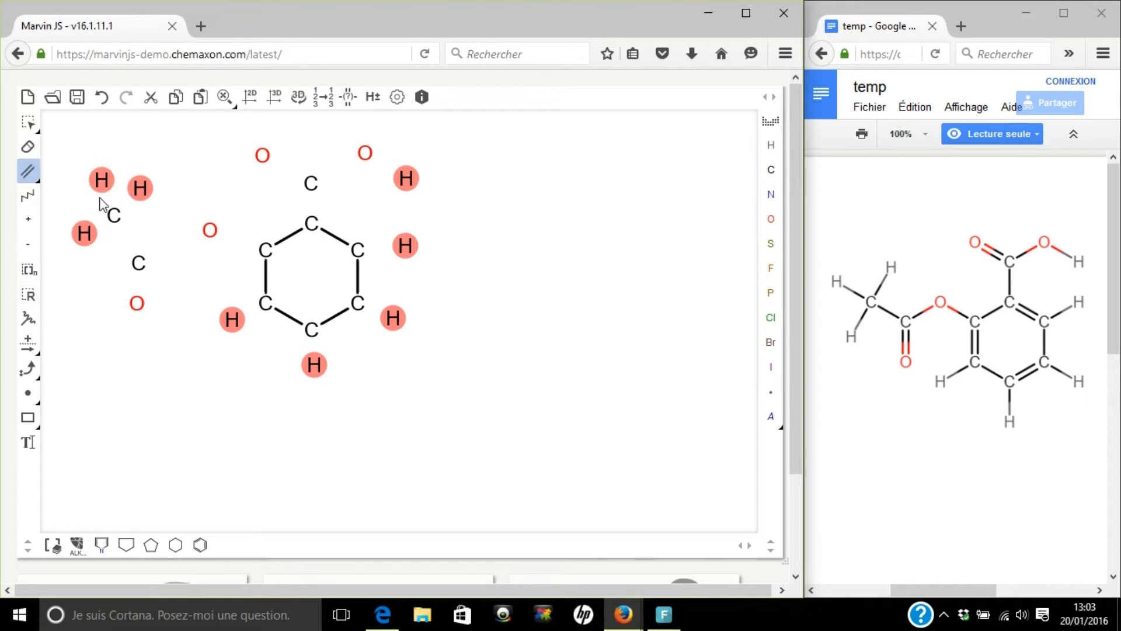
pyautogui.click(339, 243)
pyautogui.click(341, 323)
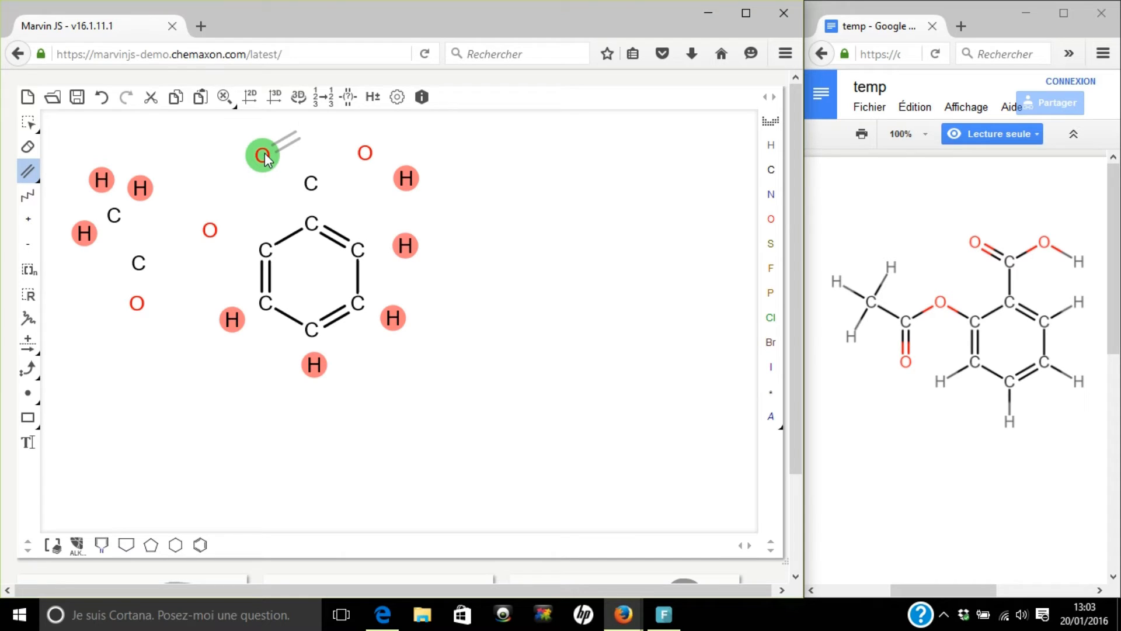
pyautogui.moveTo(265, 156); pyautogui.dragTo(308, 183)
pyautogui.moveTo(144, 277); pyautogui.dragTo(146, 278)
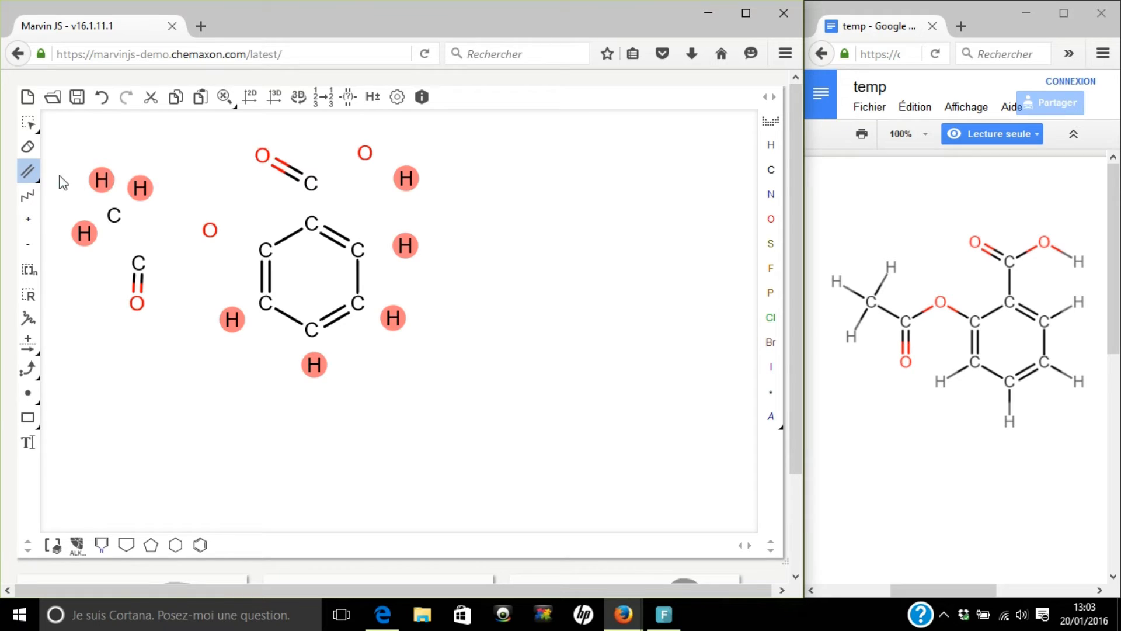
# - Connect the acetoxy and carboxyl group atoms with single bonds and attach both groups to their adjacent ring carbons
pyautogui.click(37, 181)
pyautogui.click(54, 193)
pyautogui.moveTo(102, 180)
pyautogui.mouseDown()
pyautogui.moveTo(111, 228)
pyautogui.moveTo(117, 217)
pyautogui.moveTo(144, 266)
pyautogui.moveTo(210, 232)
pyautogui.moveTo(264, 250)
pyautogui.mouseUp()
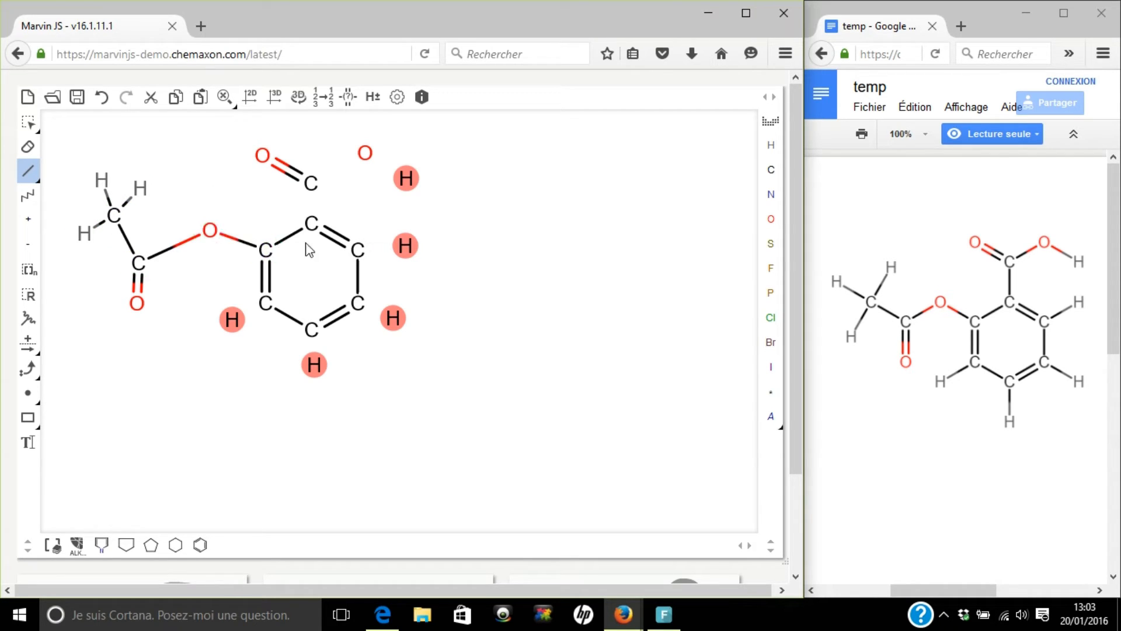
pyautogui.moveTo(320, 196); pyautogui.dragTo(402, 177)
# - Draw single bonds from the ring carbons towards their four surrounding hydrogens
pyautogui.moveTo(358, 250); pyautogui.dragTo(405, 245)
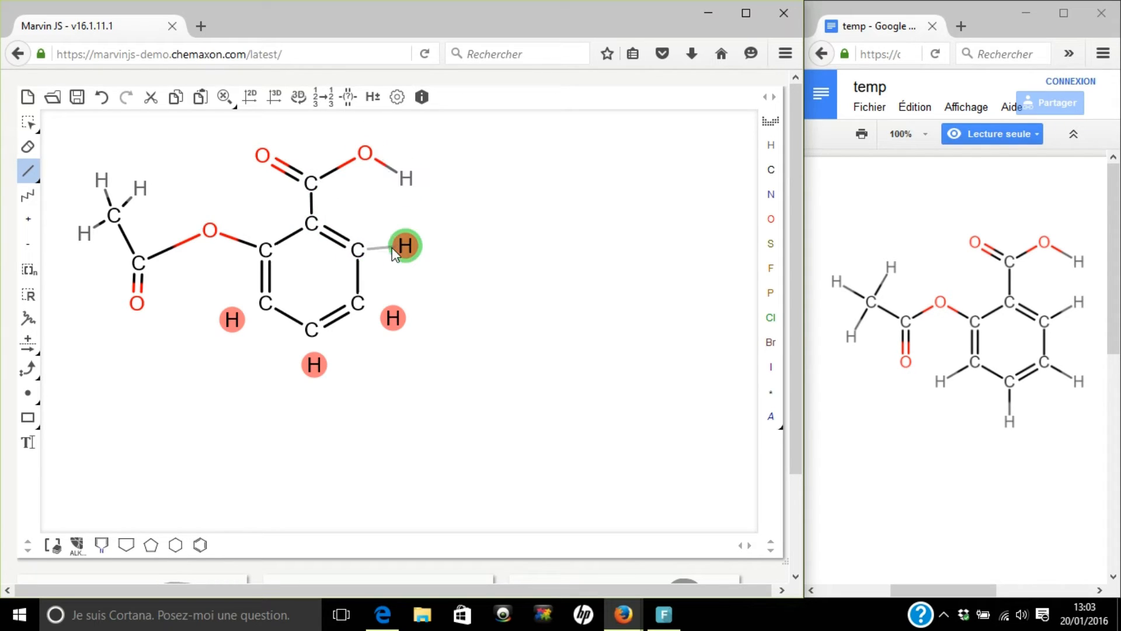
pyautogui.moveTo(353, 306); pyautogui.dragTo(371, 314)
pyautogui.moveTo(307, 334); pyautogui.dragTo(305, 350)
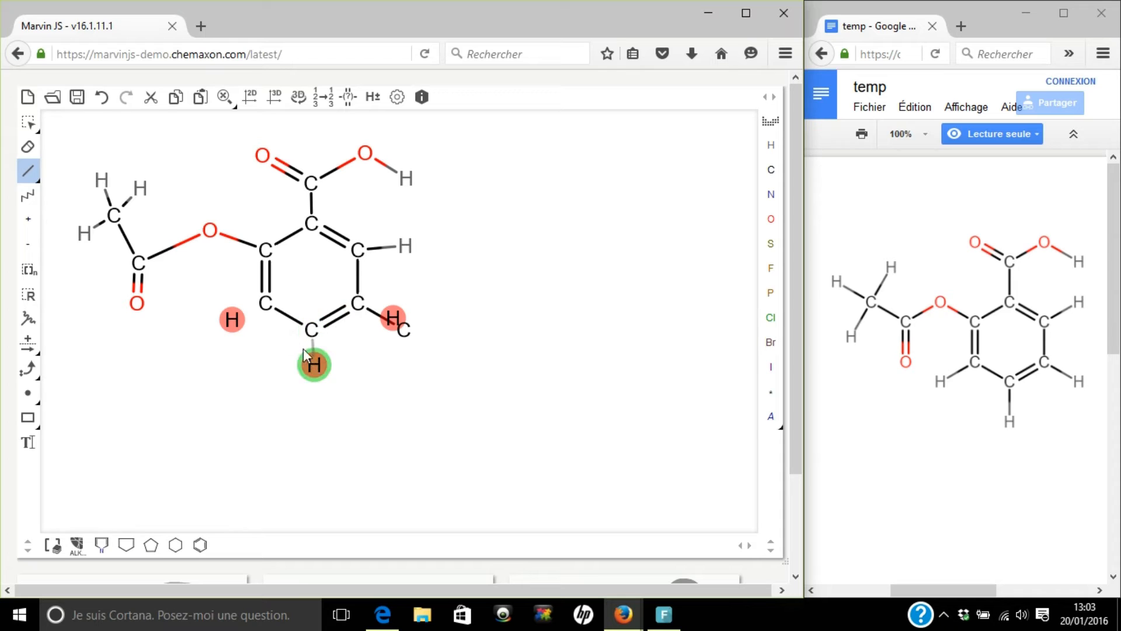
pyautogui.moveTo(264, 314); pyautogui.dragTo(229, 318)
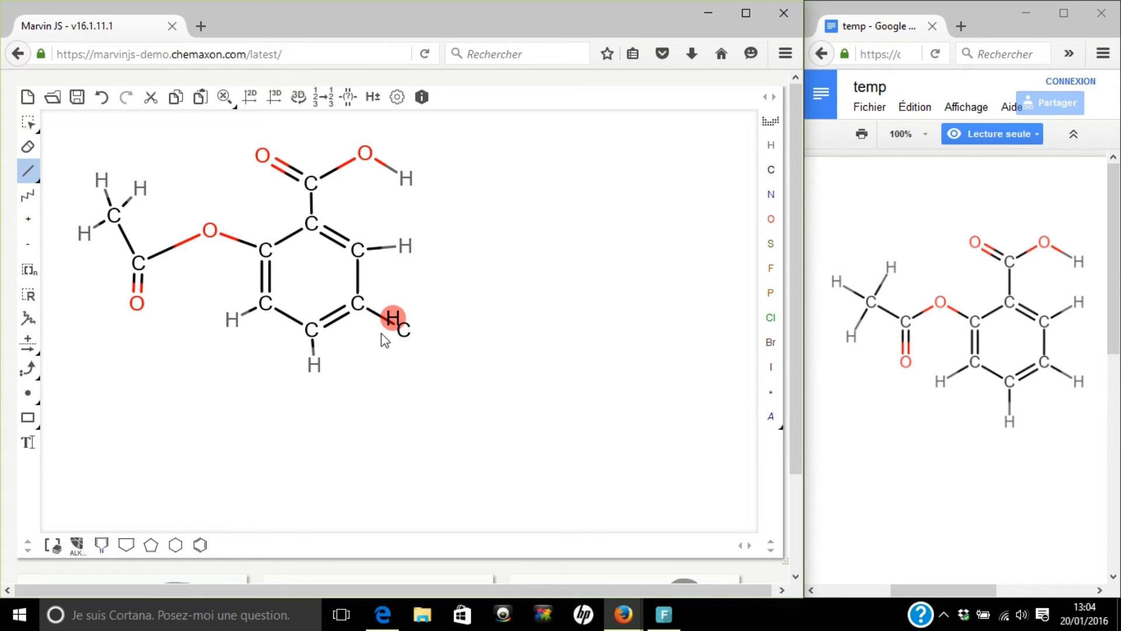
# - Erase the stray carbon beside the ring's lower-right atom and join that ring carbon to its hydrogen with a single bond
pyautogui.click(30, 149)
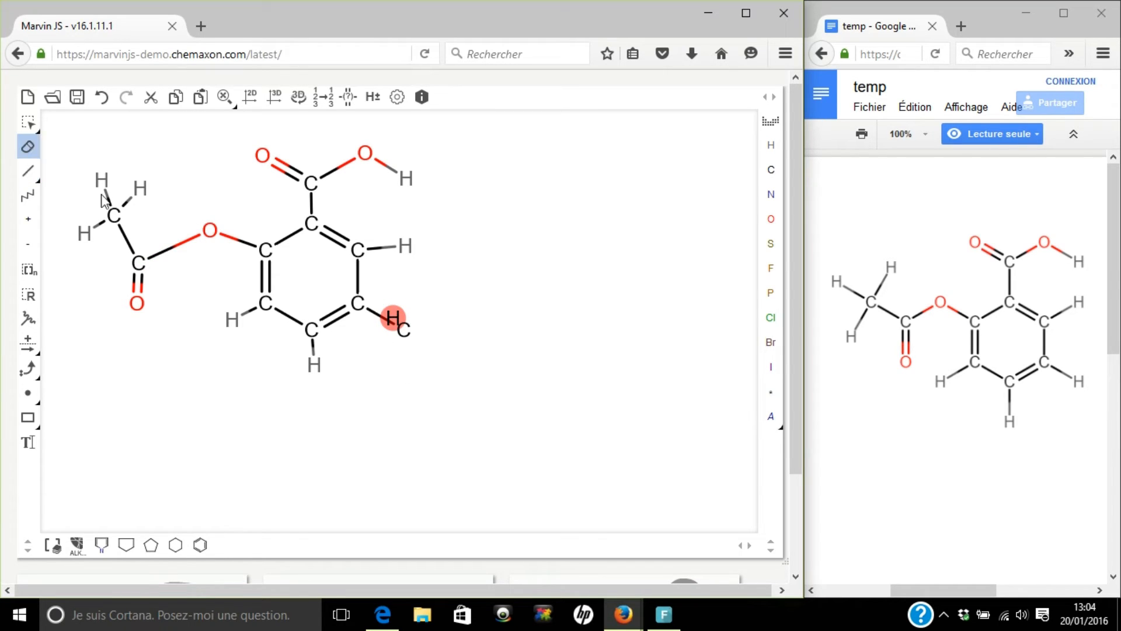
pyautogui.click(417, 340)
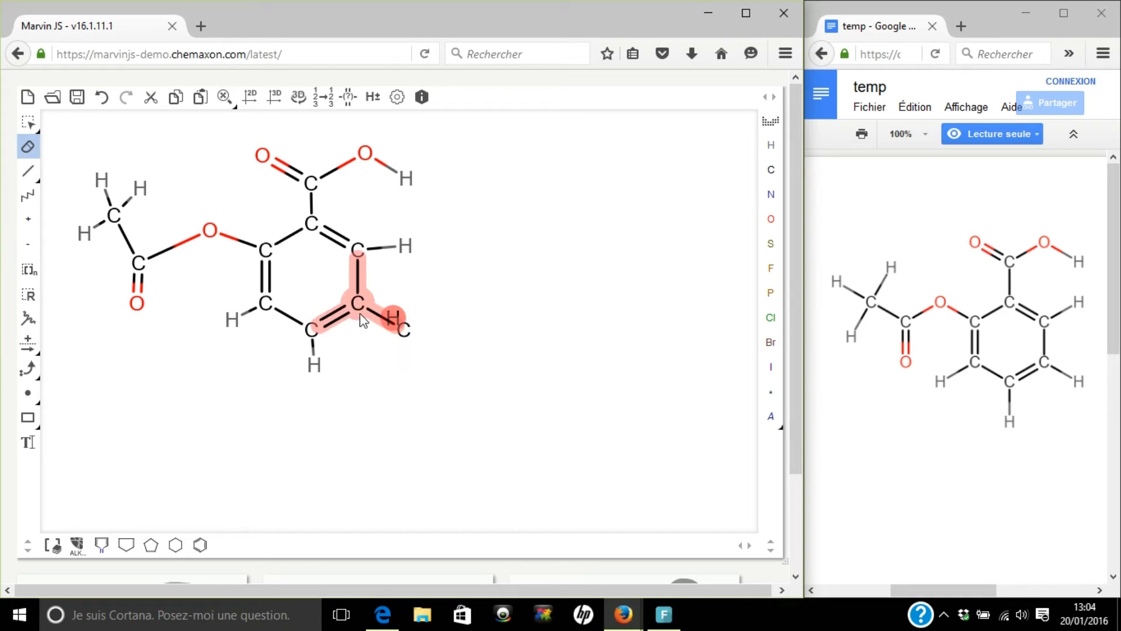
pyautogui.click(411, 341)
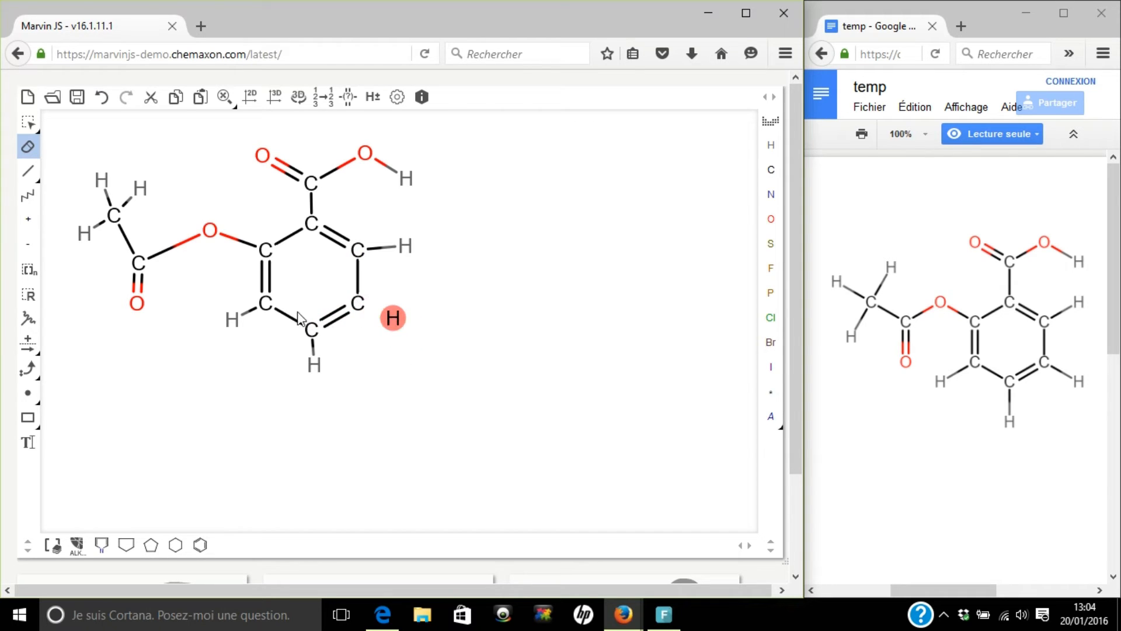
pyautogui.click(28, 170)
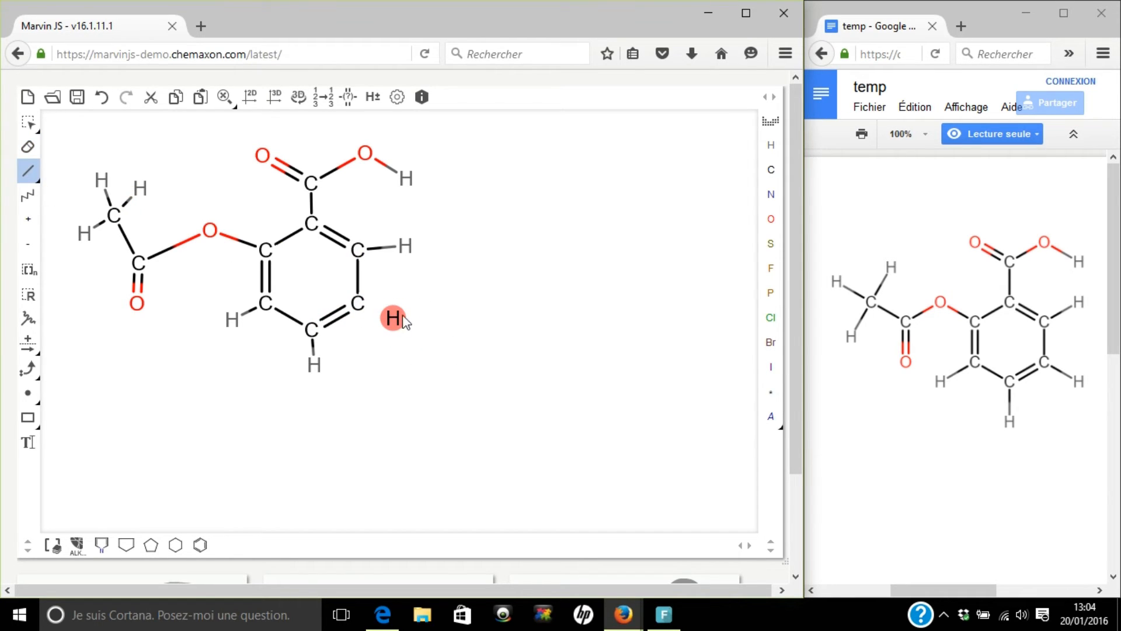
pyautogui.moveTo(394, 318); pyautogui.dragTo(363, 304)
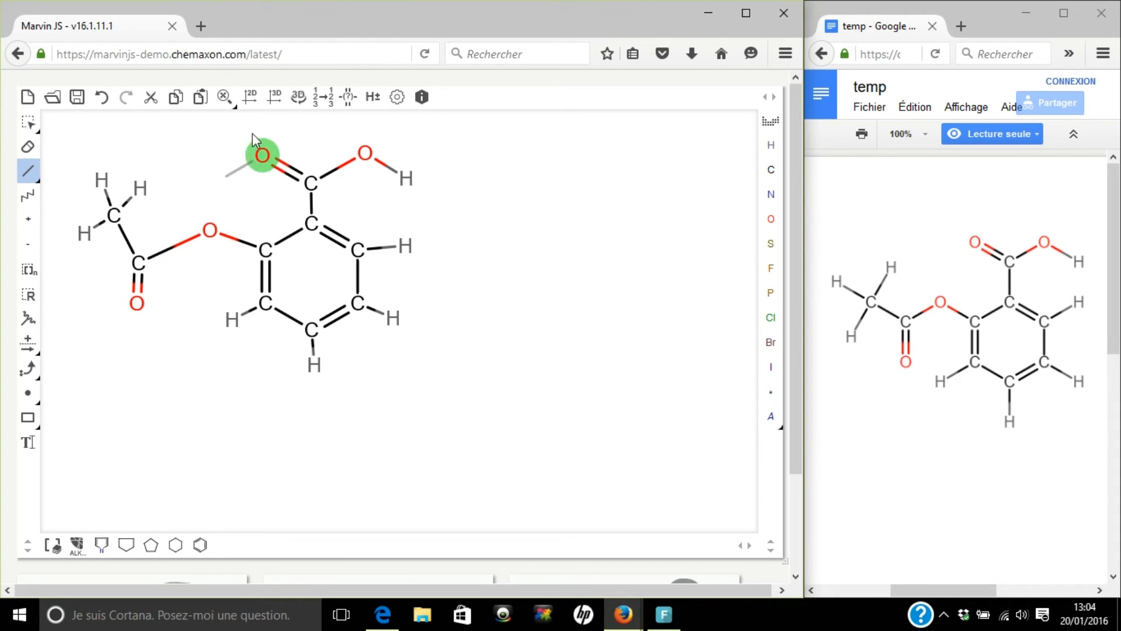
# - Clean the molecule's layout in 2D and convert the structure to 3D coordinates
pyautogui.click(252, 101)
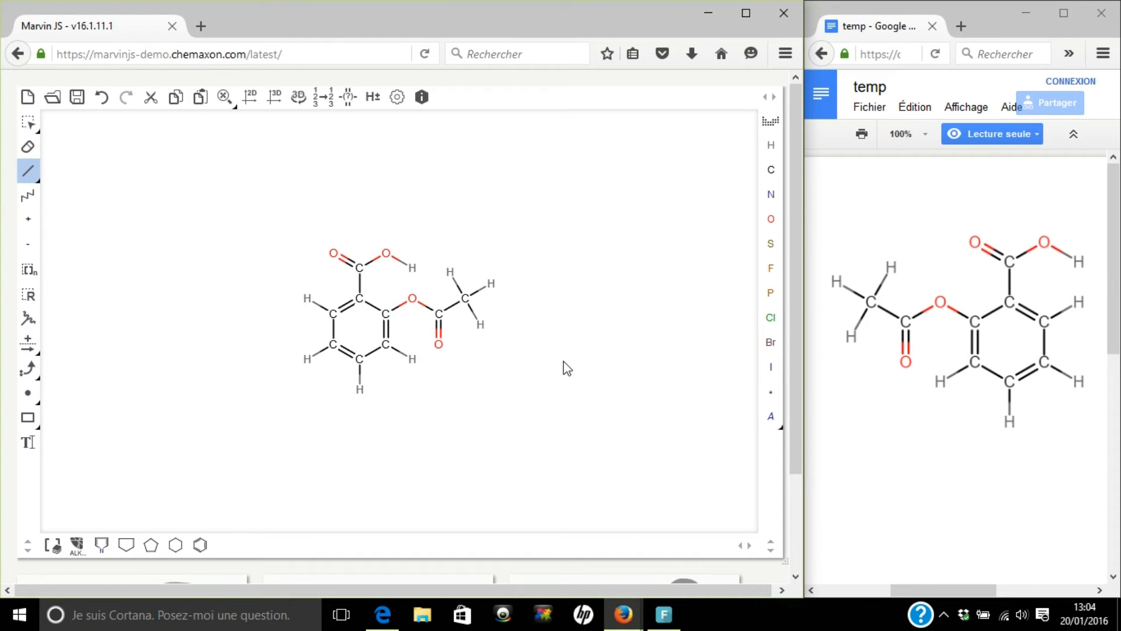
pyautogui.scroll(5, 569, 362)
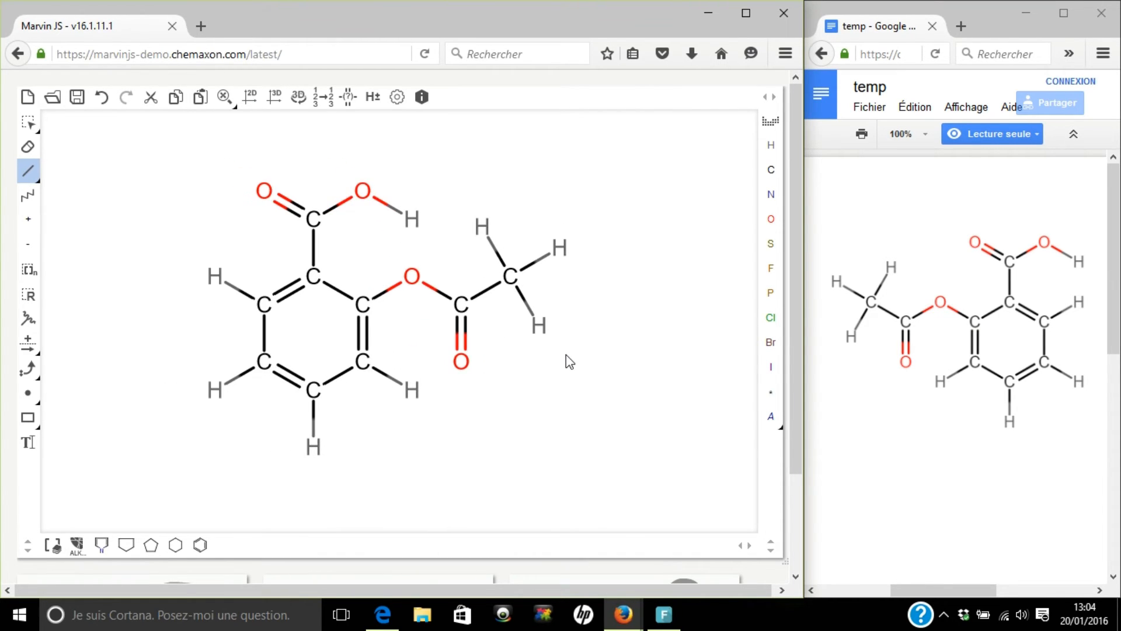
pyautogui.scroll(-1, 566, 355)
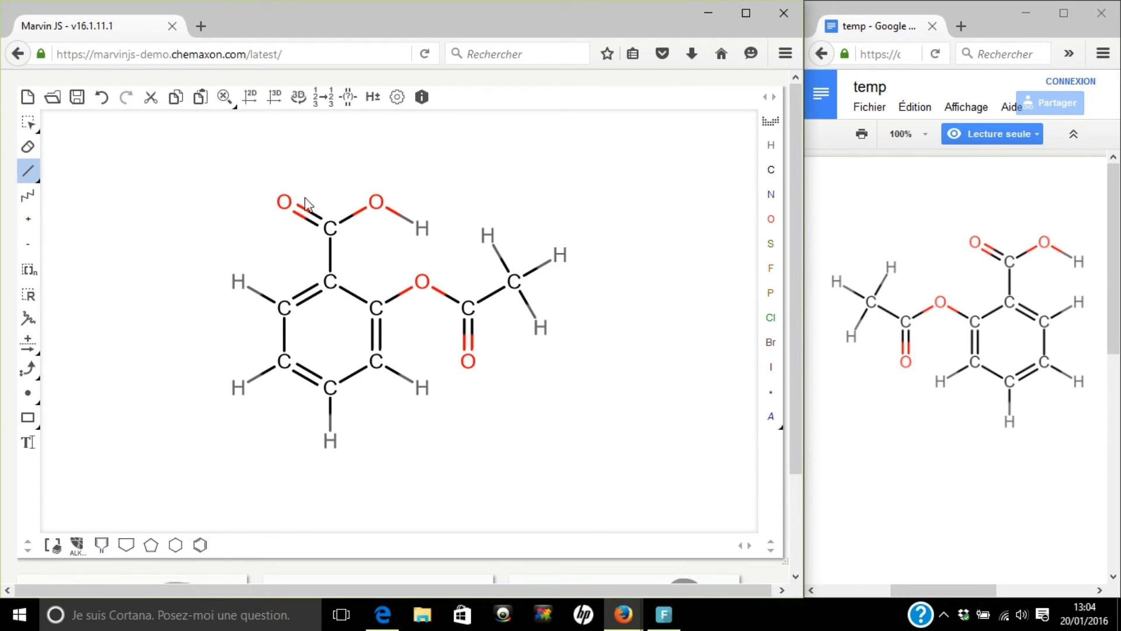
pyautogui.click(275, 104)
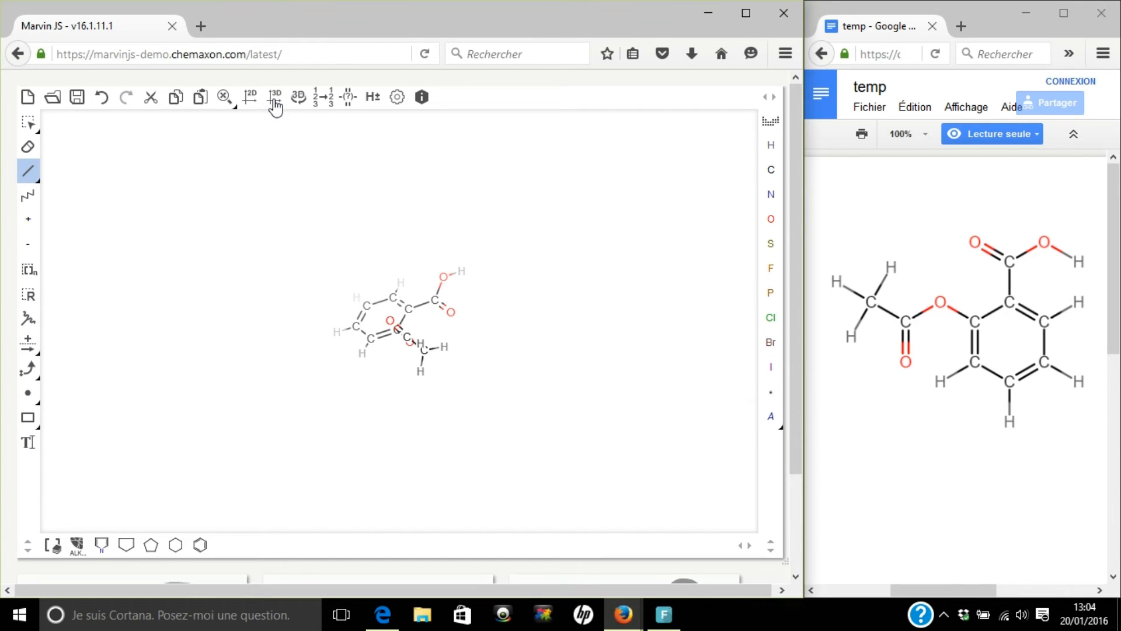
# - Undo the stray carbon–carbon bond beside the molecule and rotate the 3D structure to view it from other angles
pyautogui.click(566, 387)
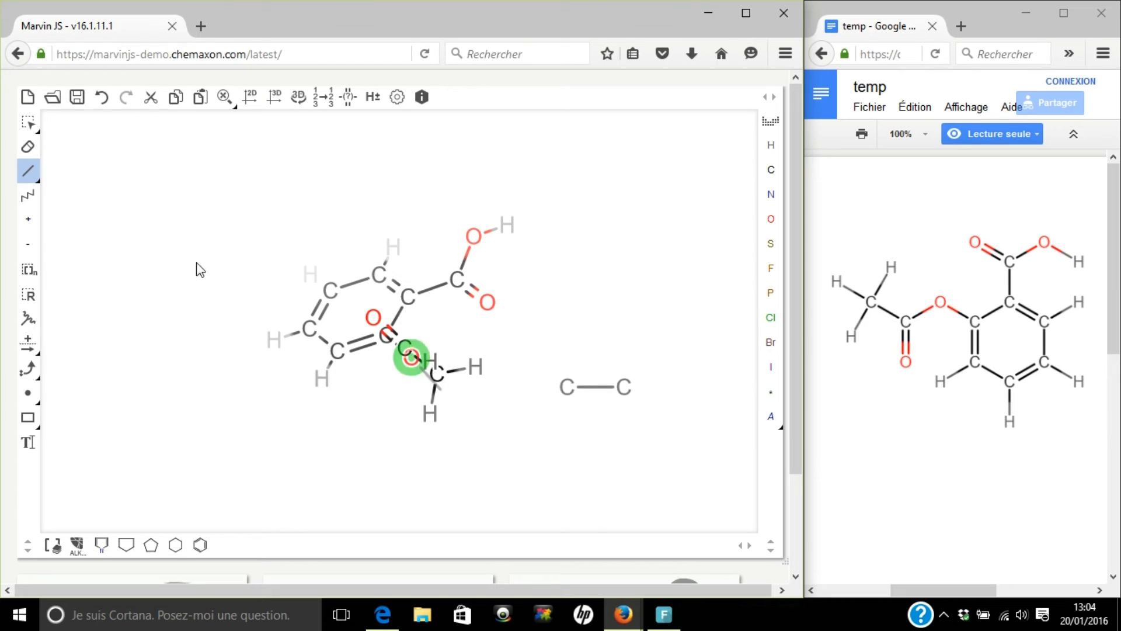
pyautogui.click(101, 98)
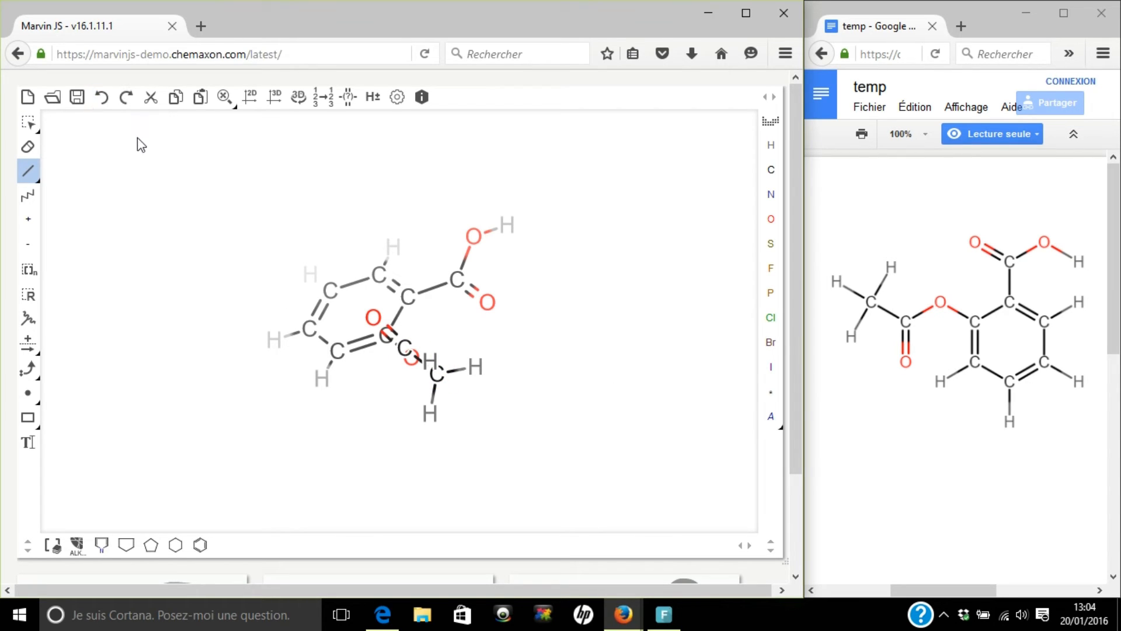
pyautogui.click(295, 110)
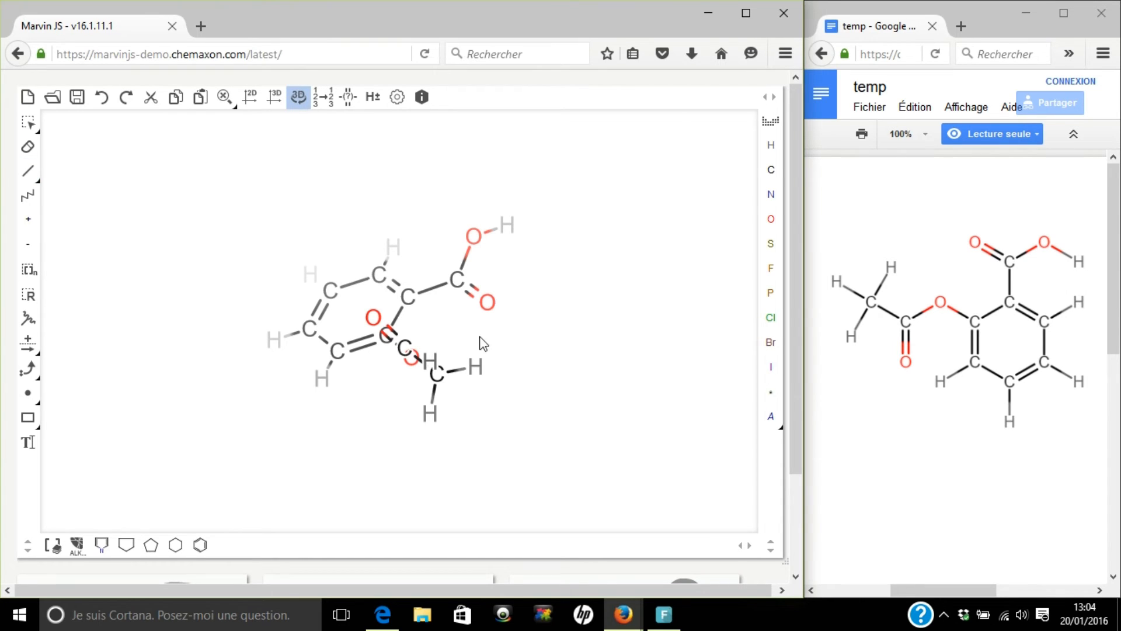
pyautogui.moveTo(380, 313); pyautogui.dragTo(326, 422)
pyautogui.moveTo(408, 401); pyautogui.dragTo(323, 321)
# - Clean the molecule's layout in 2D and set the display style to ball and stick
pyautogui.click(251, 98)
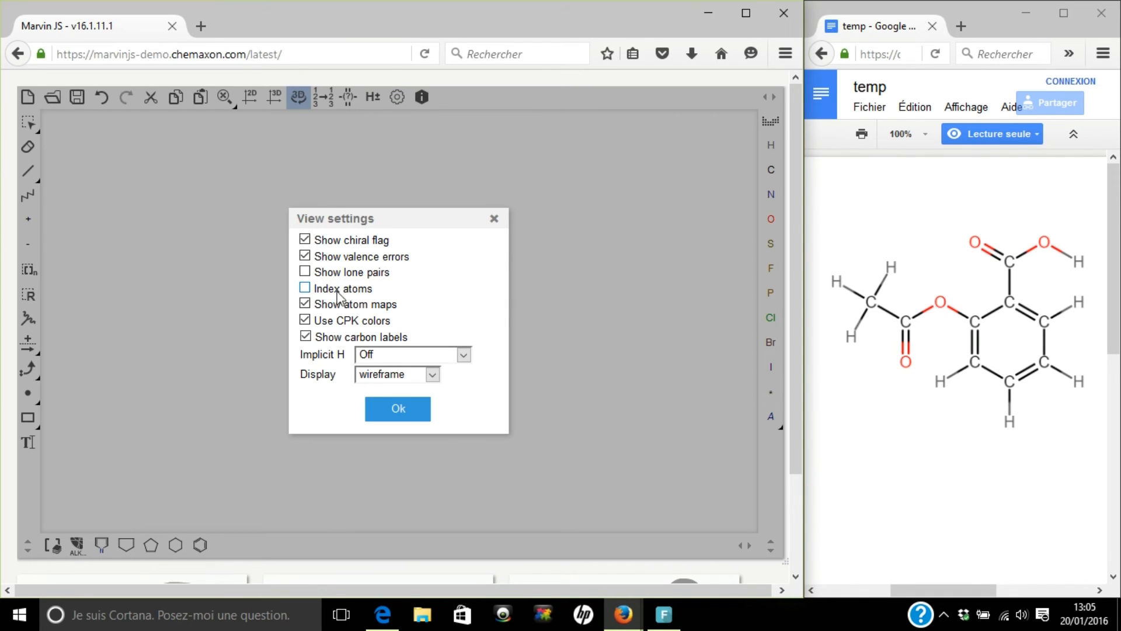
pyautogui.click(433, 376)
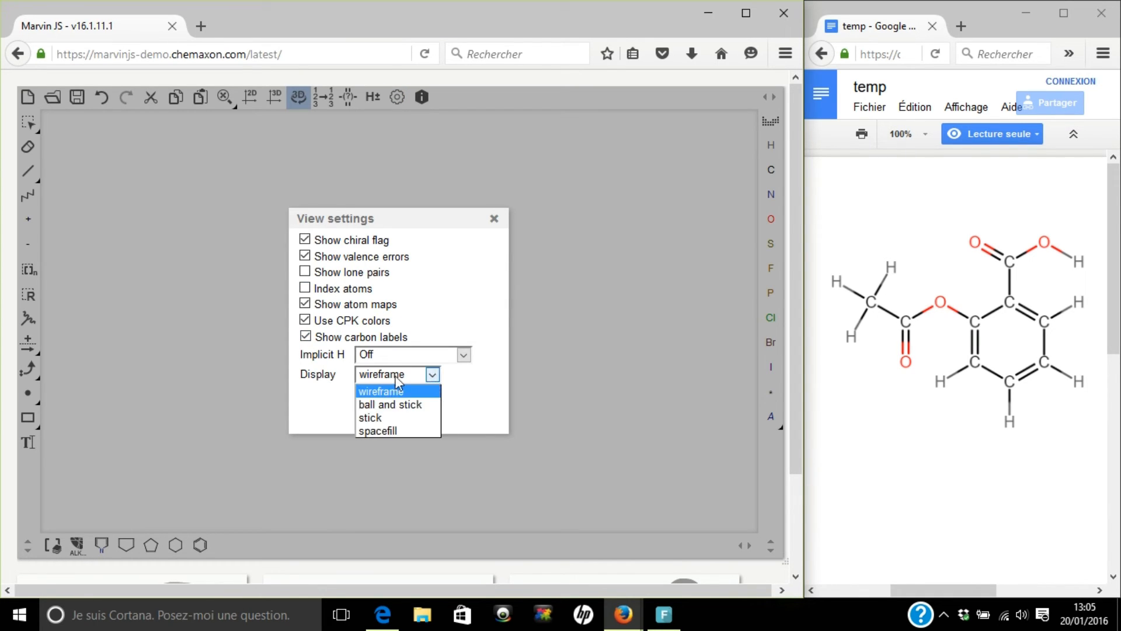
pyautogui.click(371, 409)
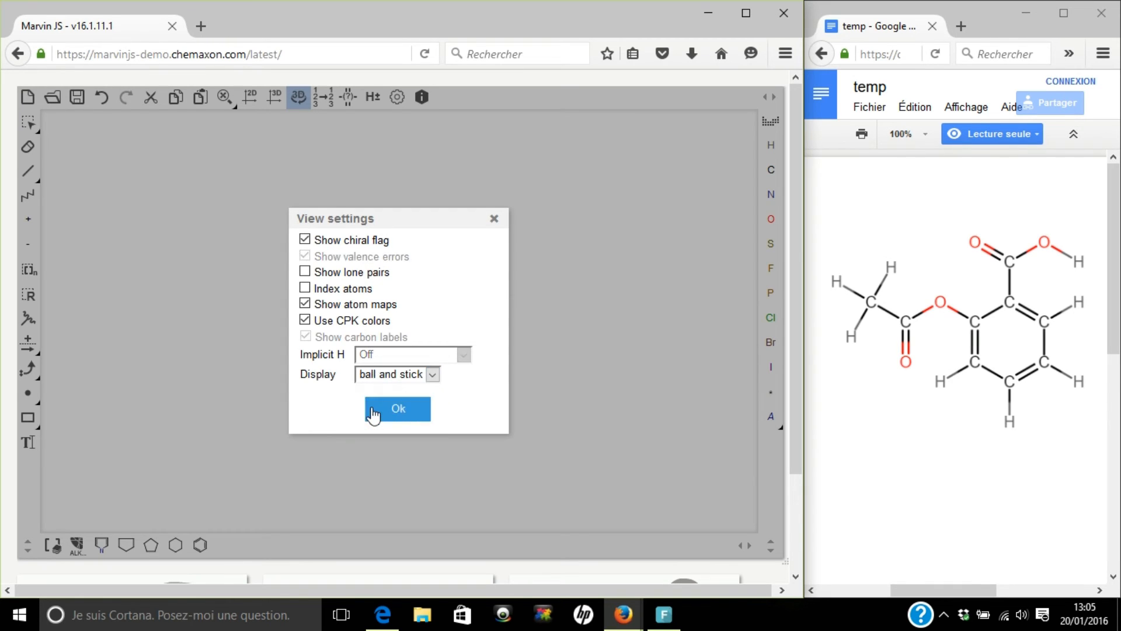
pyautogui.click(407, 416)
# - Rotate the flat ball-and-stick model, convert it to 3D coordinates and rotate the 3D model by about 66° and -12°
pyautogui.scroll(1, 237, 268)
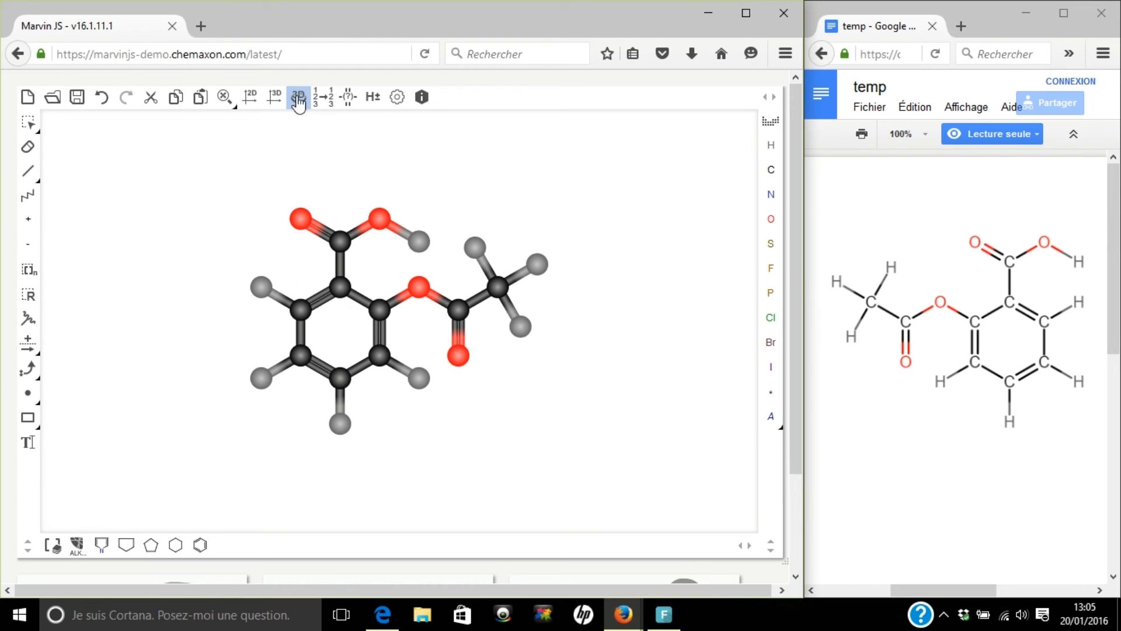
pyautogui.moveTo(600, 454); pyautogui.dragTo(507, 437)
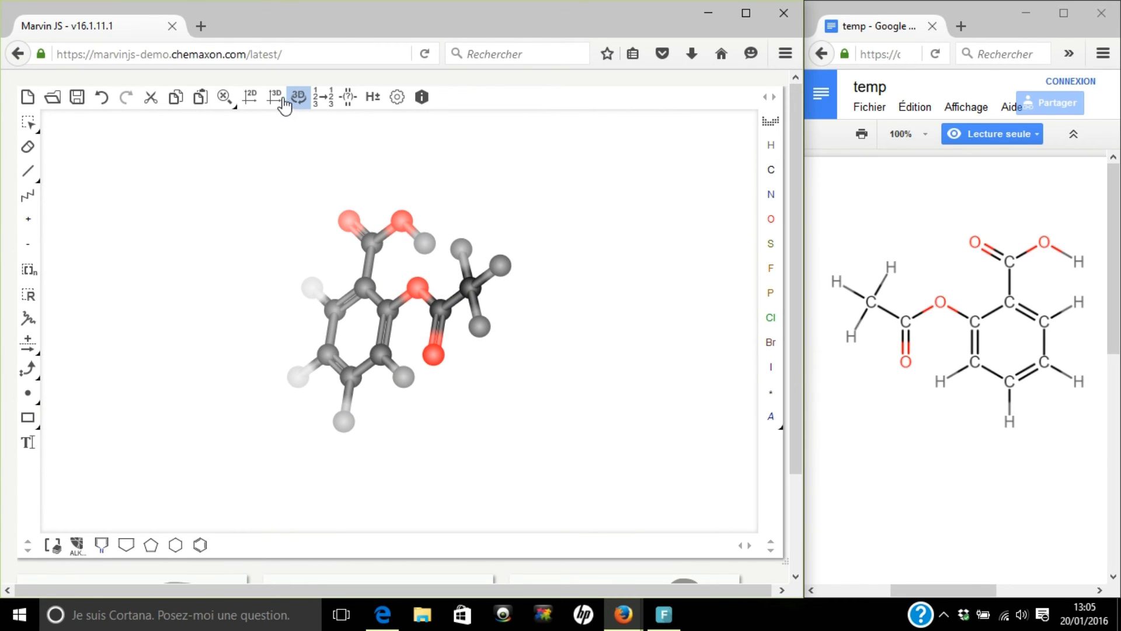
pyautogui.click(276, 105)
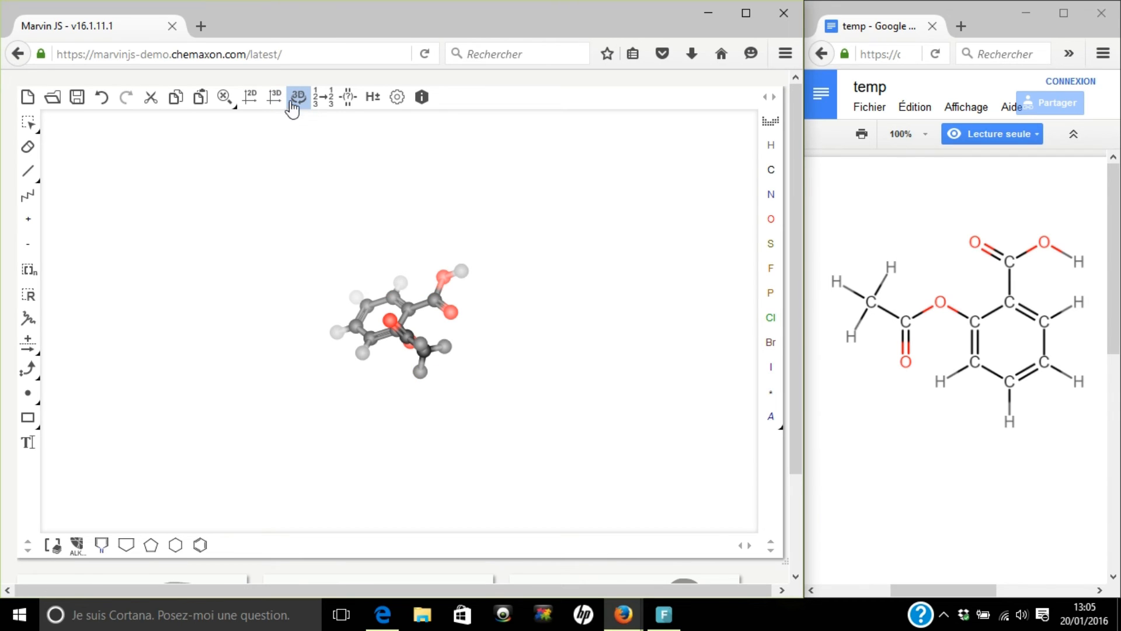
pyautogui.scroll(1, 467, 391)
pyautogui.scroll(4, 470, 397)
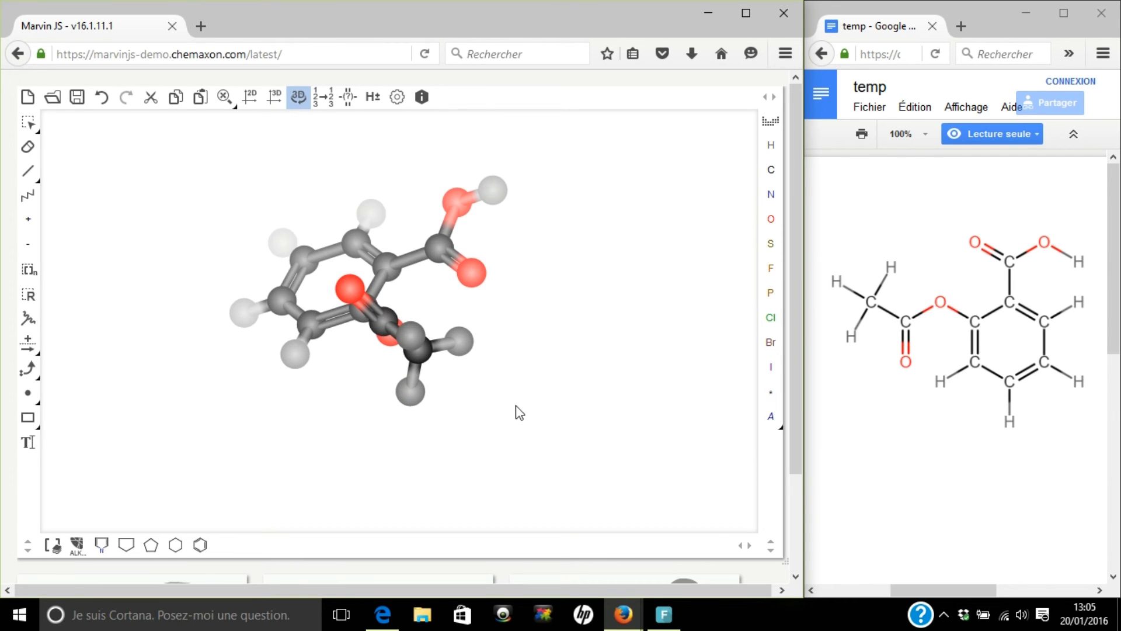
pyautogui.moveTo(291, 467); pyautogui.dragTo(428, 437)
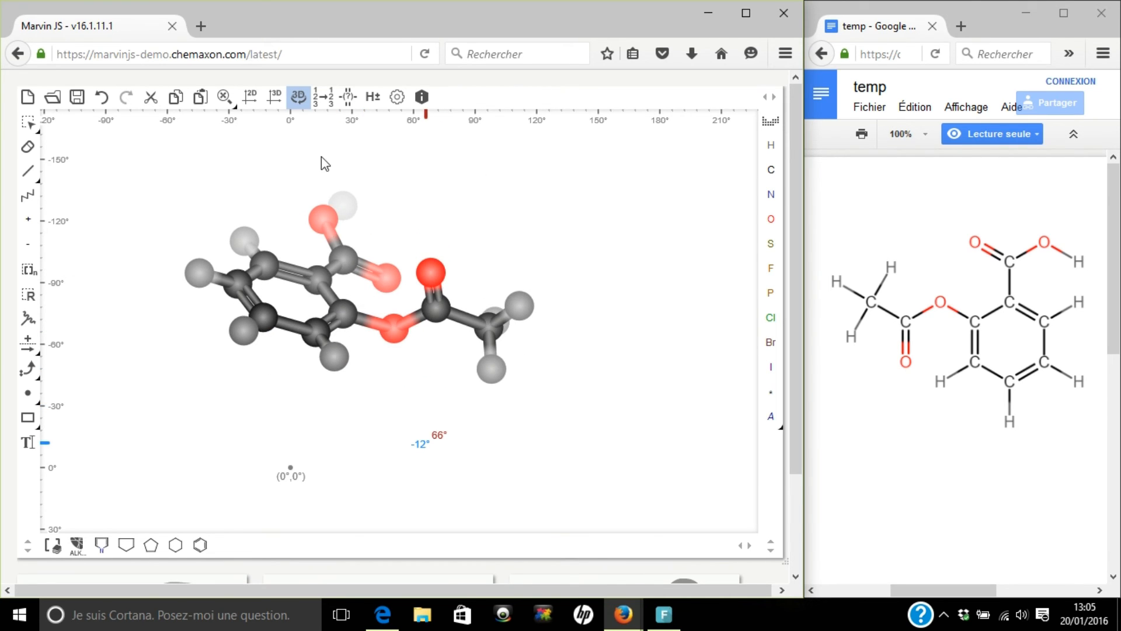
# - Return the molecule to a clean 2D layout and set the display style to wireframe
pyautogui.click(251, 105)
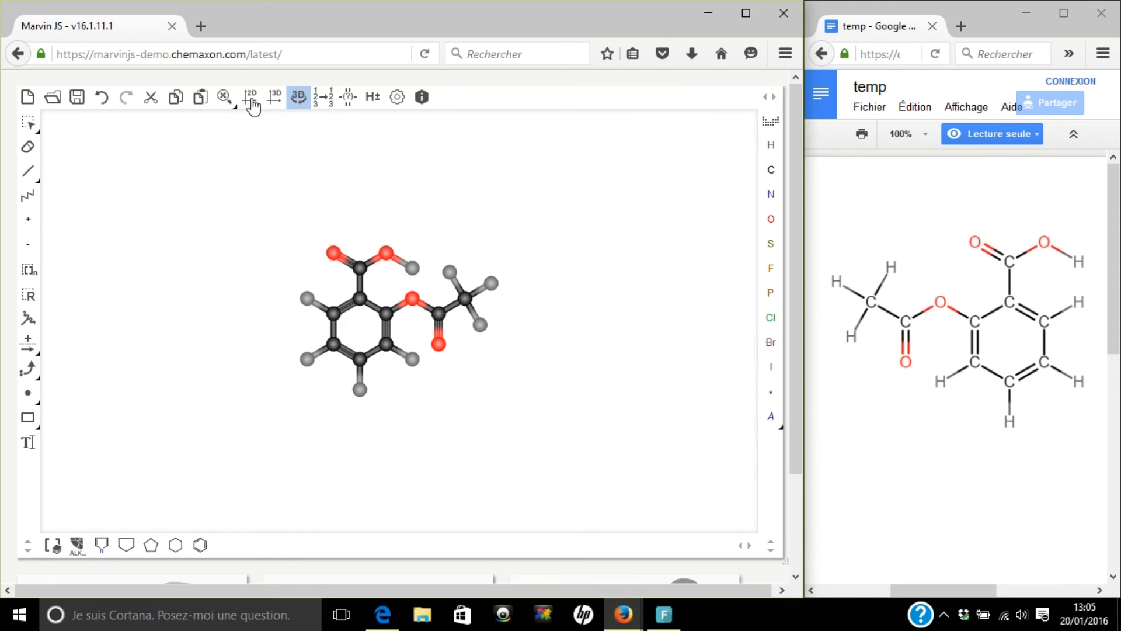
pyautogui.click(397, 97)
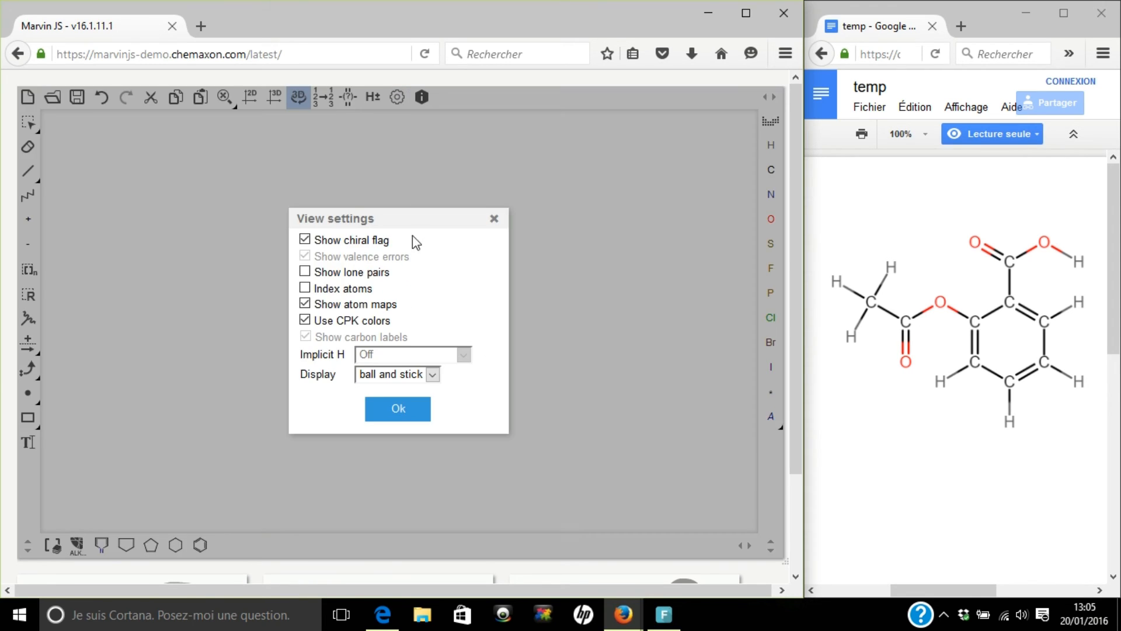
pyautogui.click(388, 374)
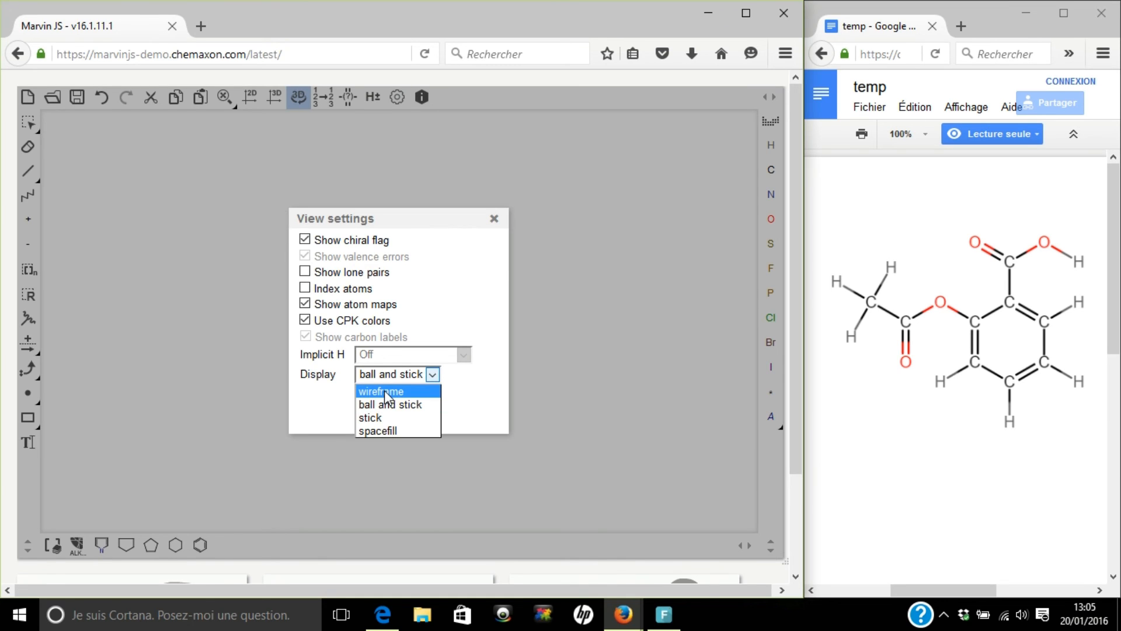
pyautogui.click(384, 390)
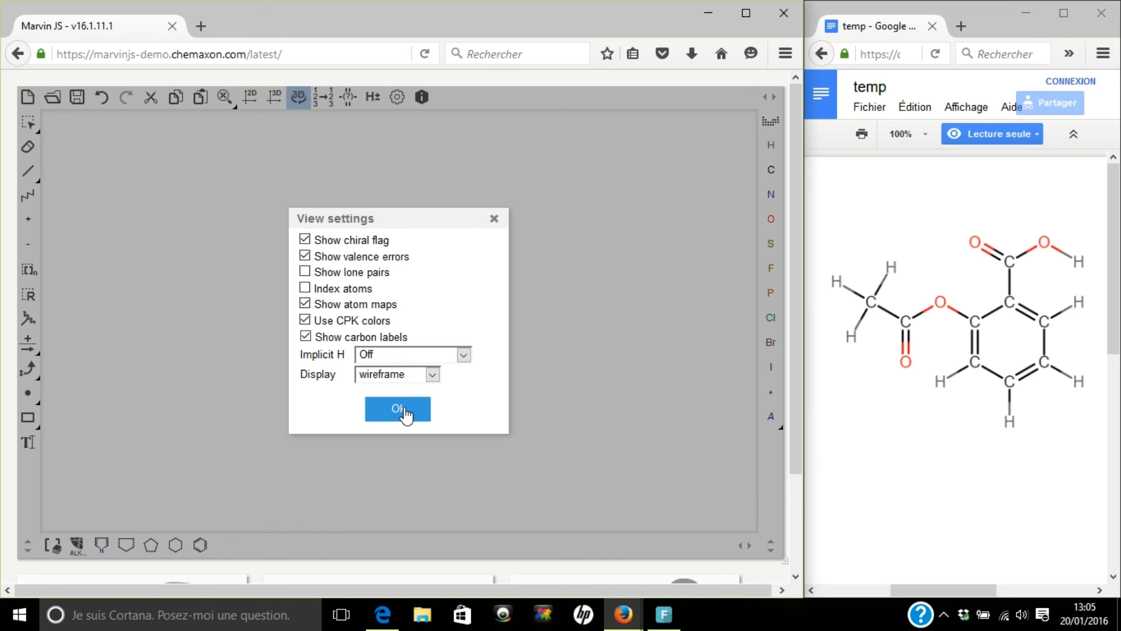
pyautogui.click(399, 409)
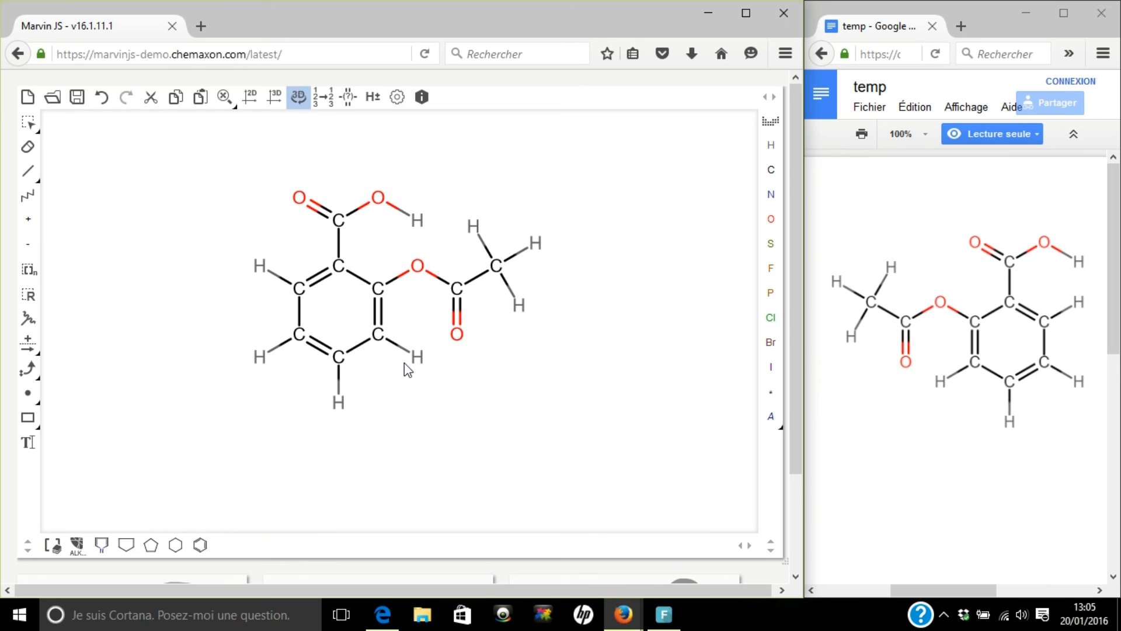
# - Remove the explicit hydrogen atoms from the whole molecule
pyautogui.scroll(3, 404, 363)
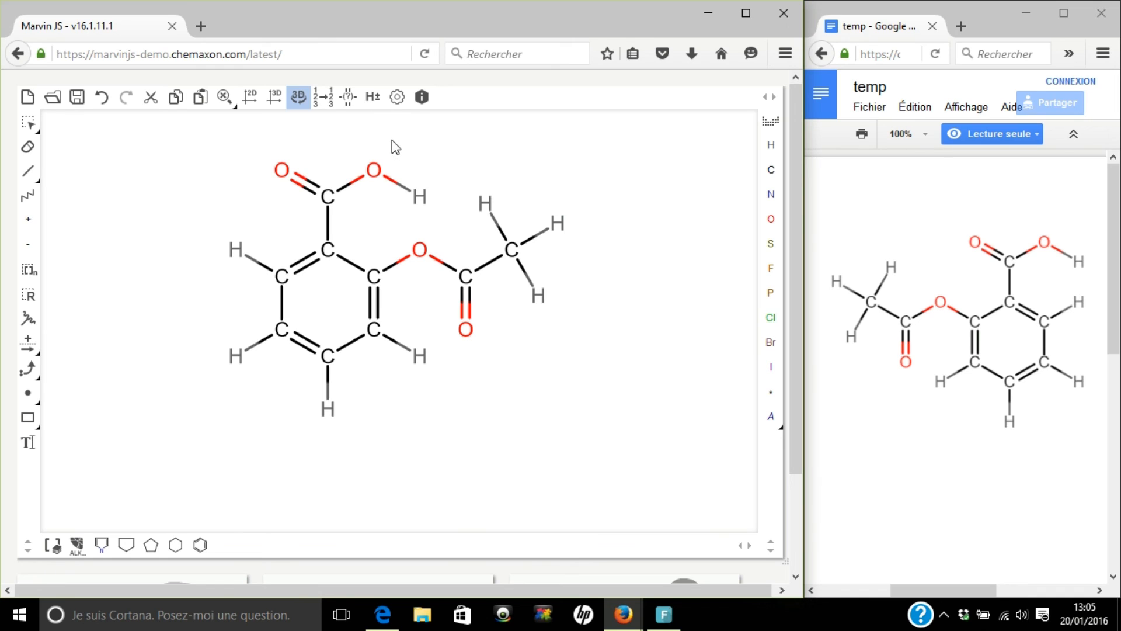
pyautogui.click(374, 103)
pyautogui.scroll(2, 401, 263)
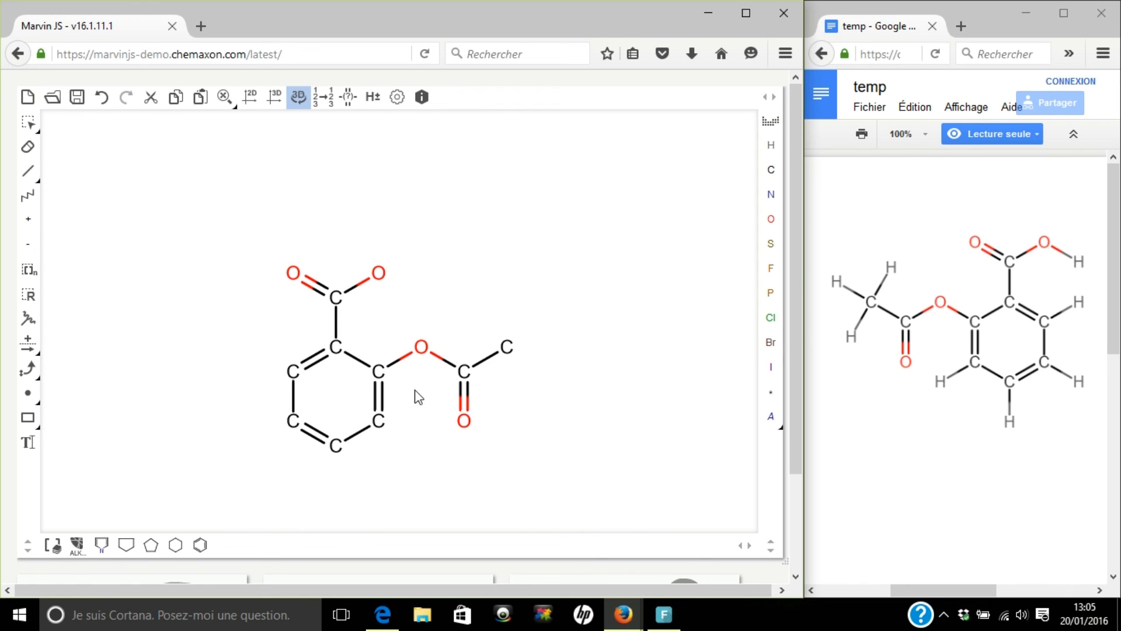
# - Set the implicit hydrogen display to All in the view settings
pyautogui.click(397, 98)
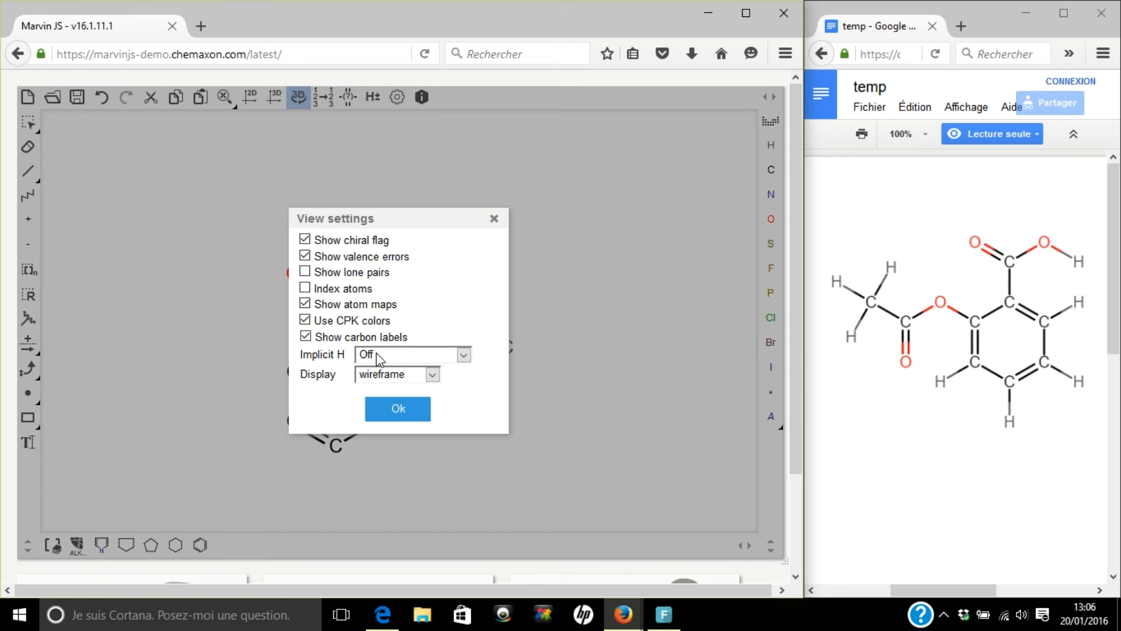
pyautogui.click(408, 356)
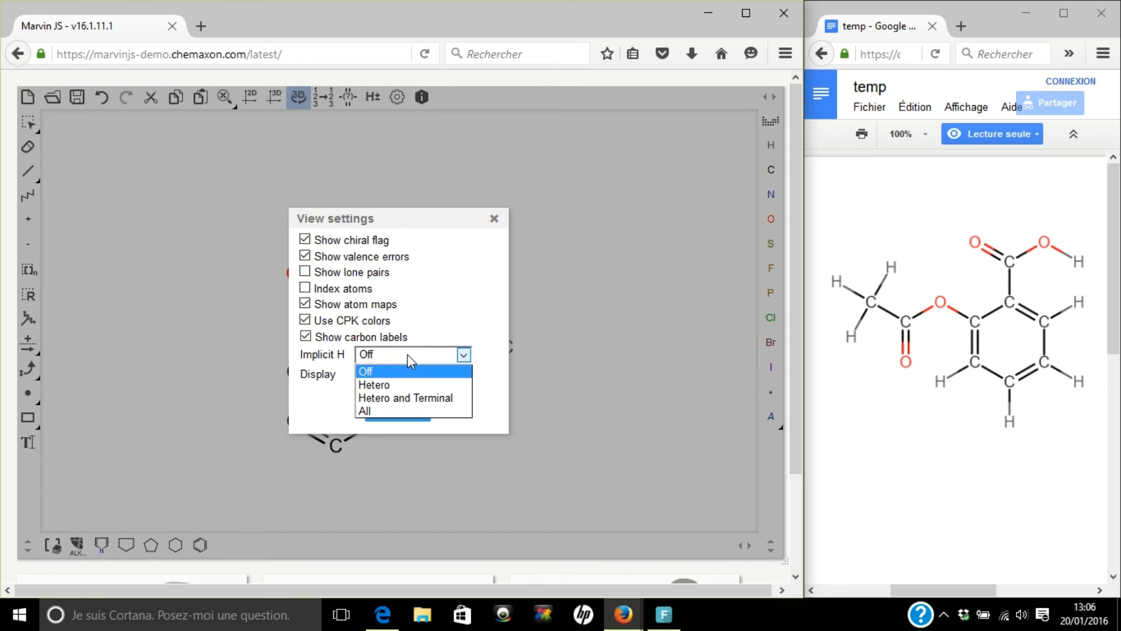
pyautogui.click(371, 411)
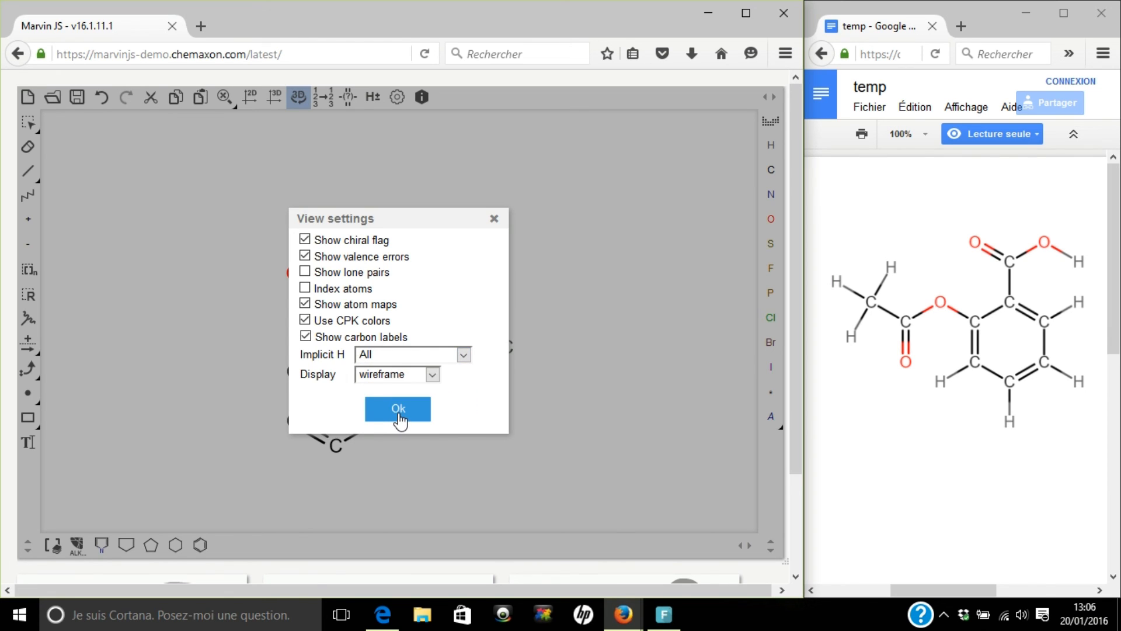
pyautogui.click(399, 409)
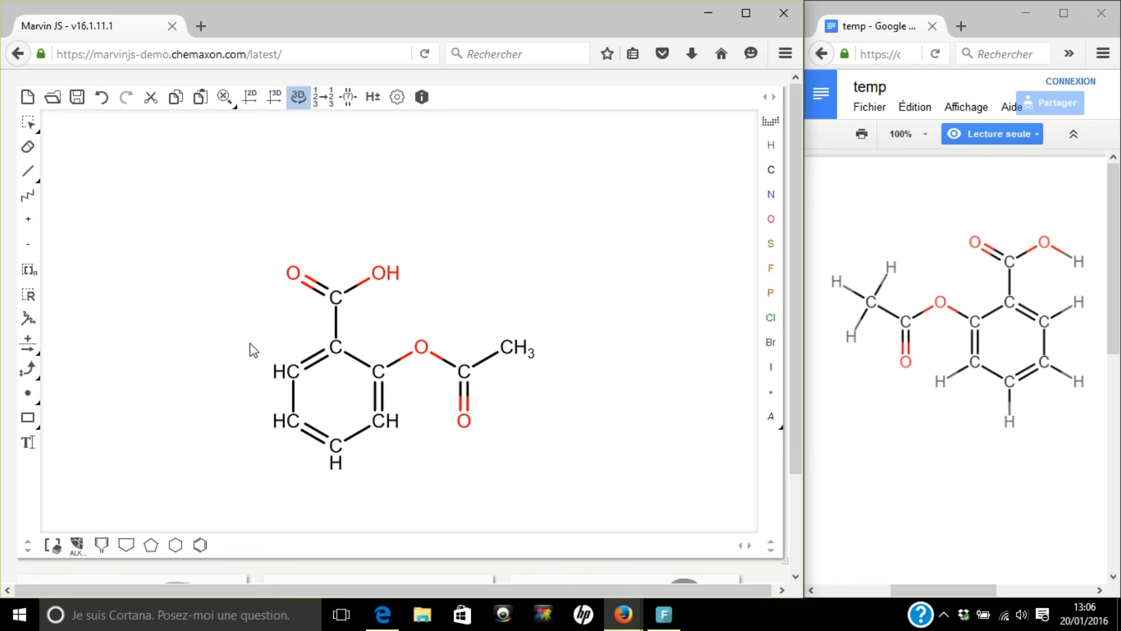
# - Set the implicit hydrogen display to Off and hide the carbon labels in the view settings
pyautogui.click(396, 101)
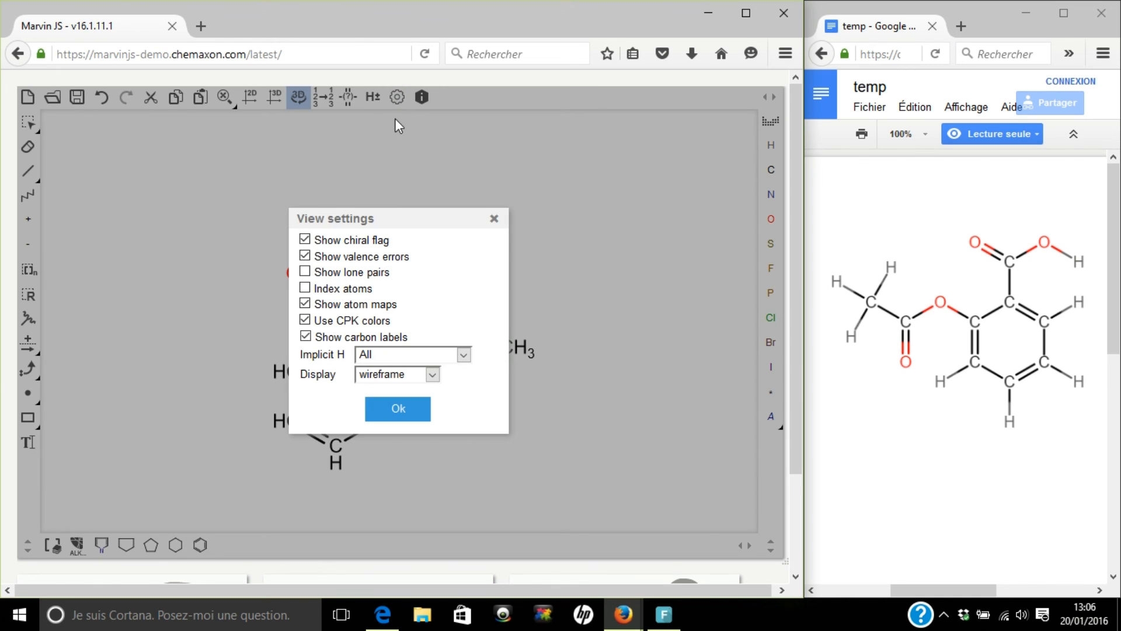
pyautogui.click(386, 363)
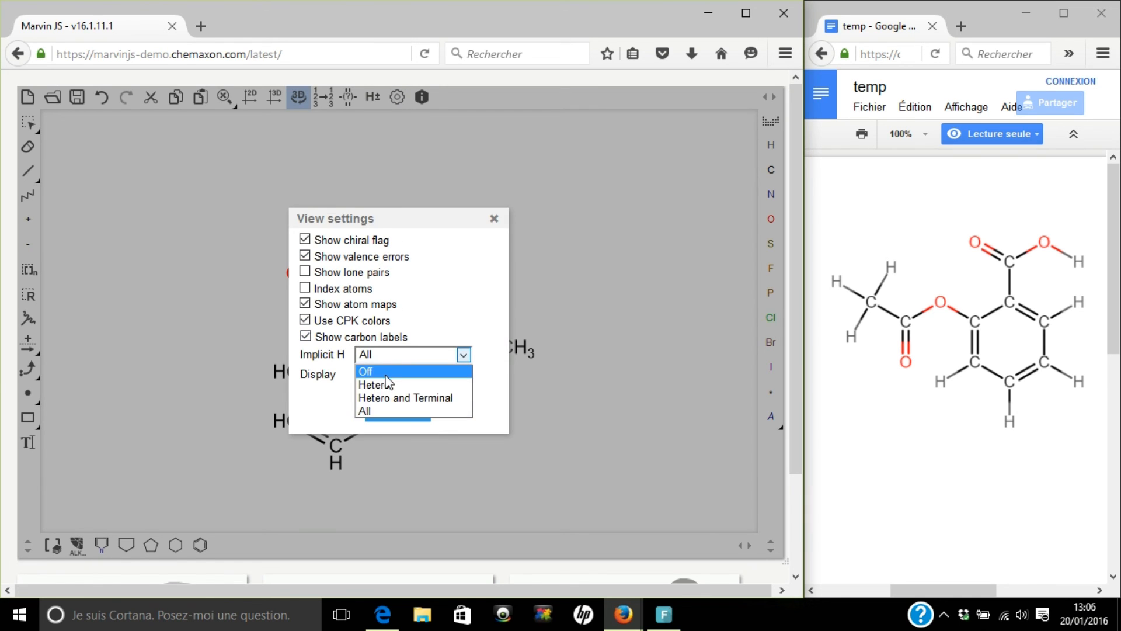
pyautogui.click(386, 369)
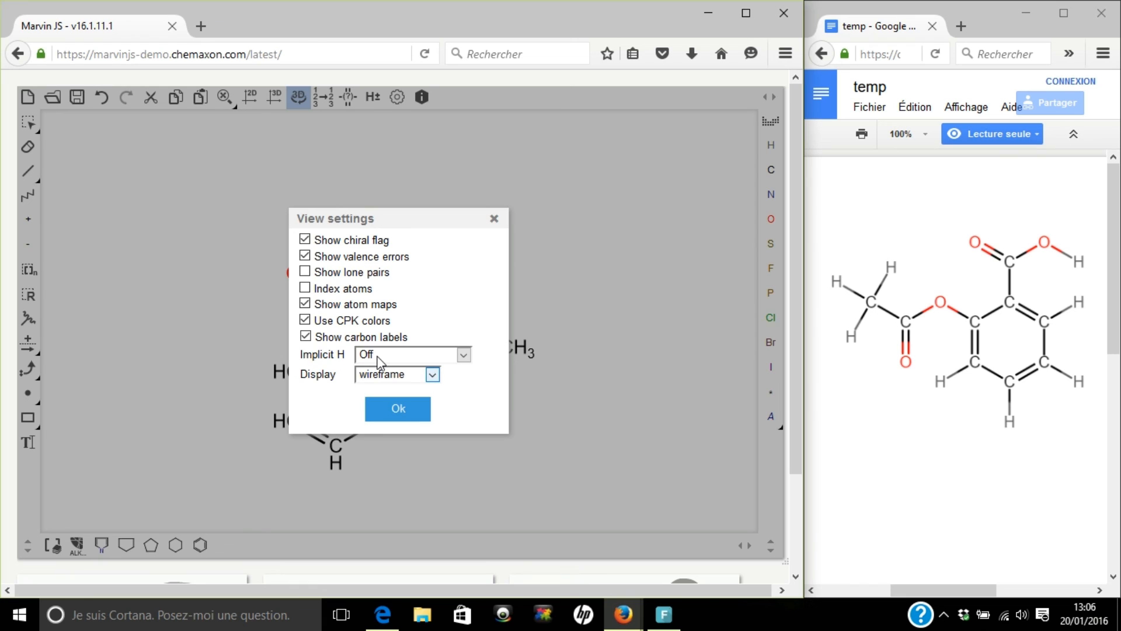
pyautogui.click(305, 336)
pyautogui.click(388, 412)
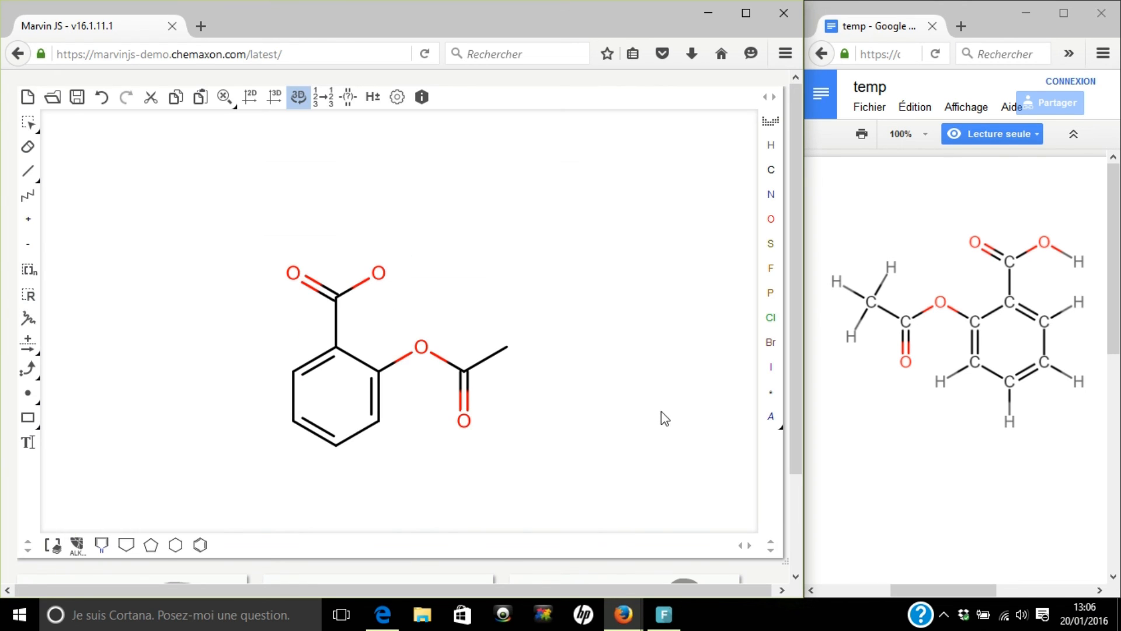